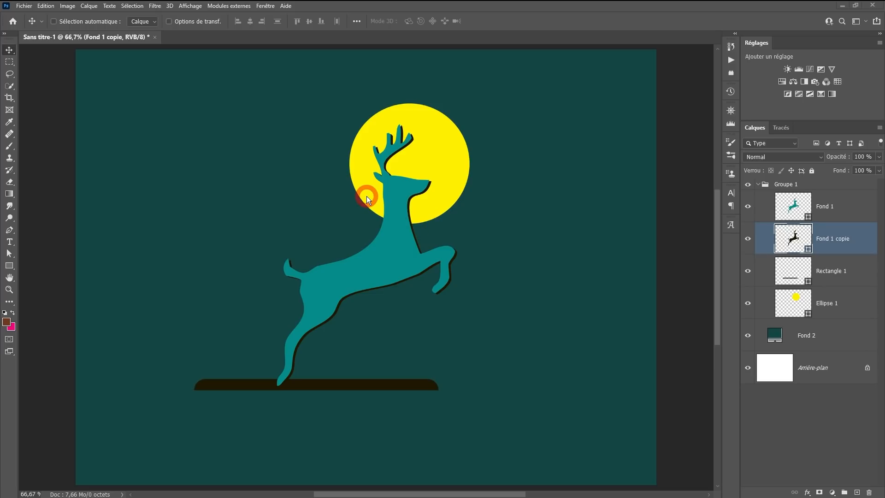
Check the file formats offered when exporting the deer illustration with Export As, and close without exporting
left_click(23, 6)
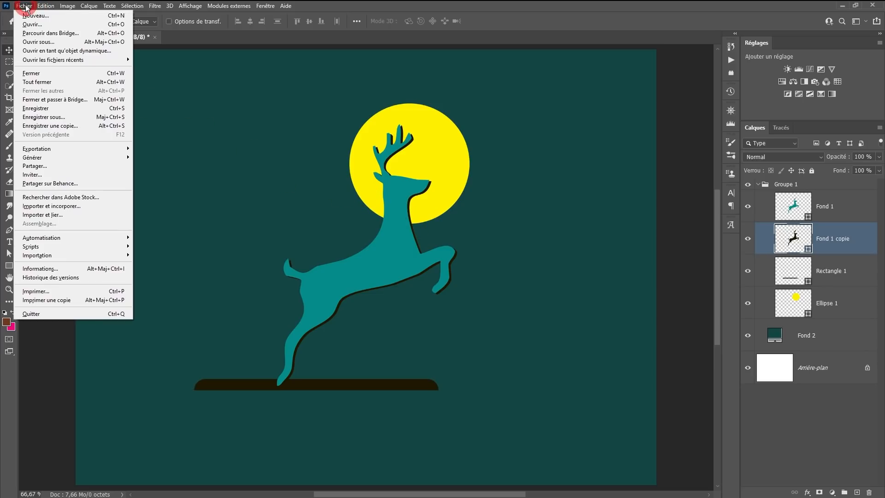
mouse_move(41, 147)
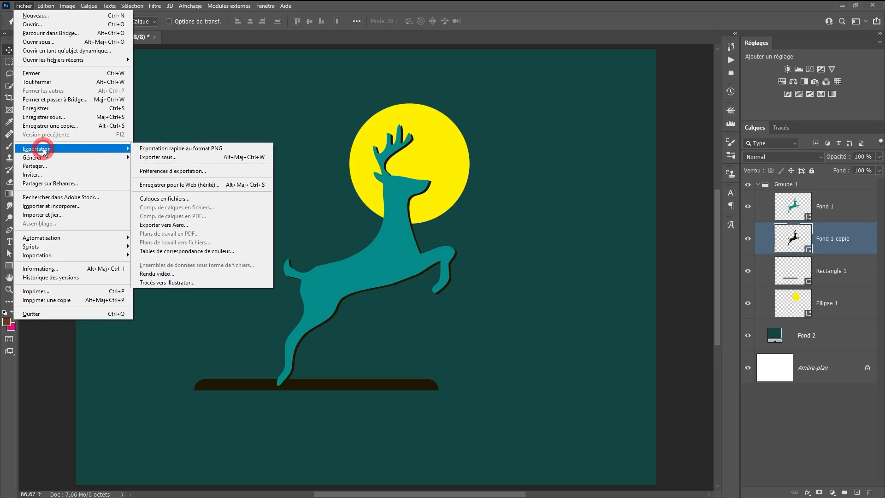
left_click(193, 157)
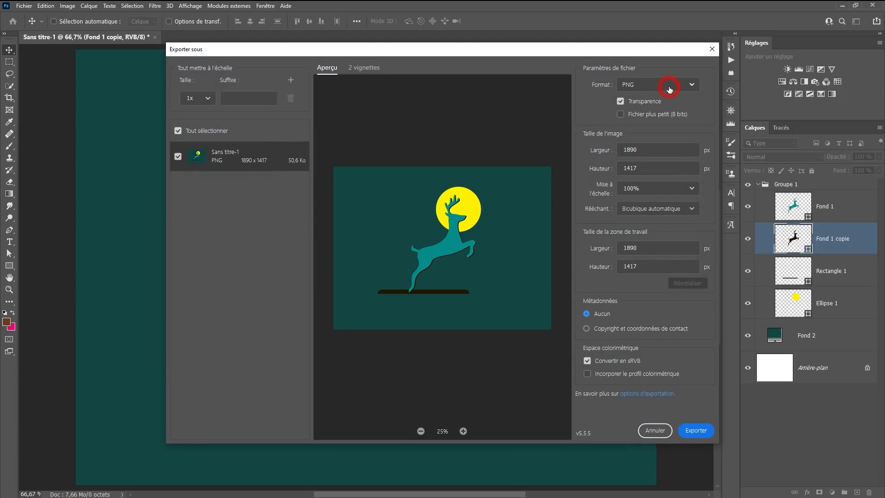
left_click(666, 85)
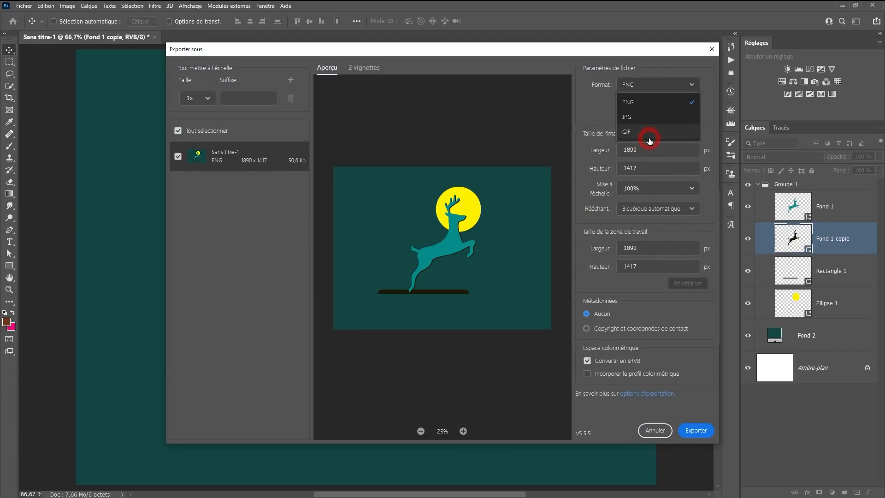
left_click(600, 108)
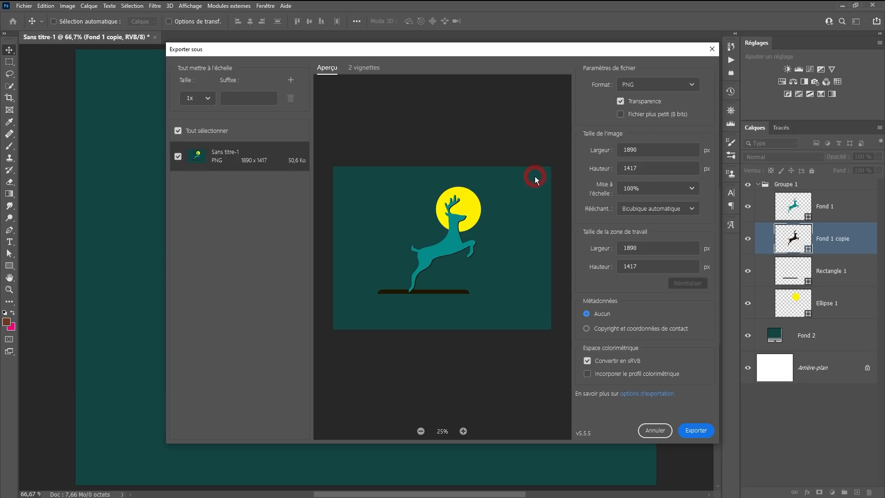
left_click(655, 430)
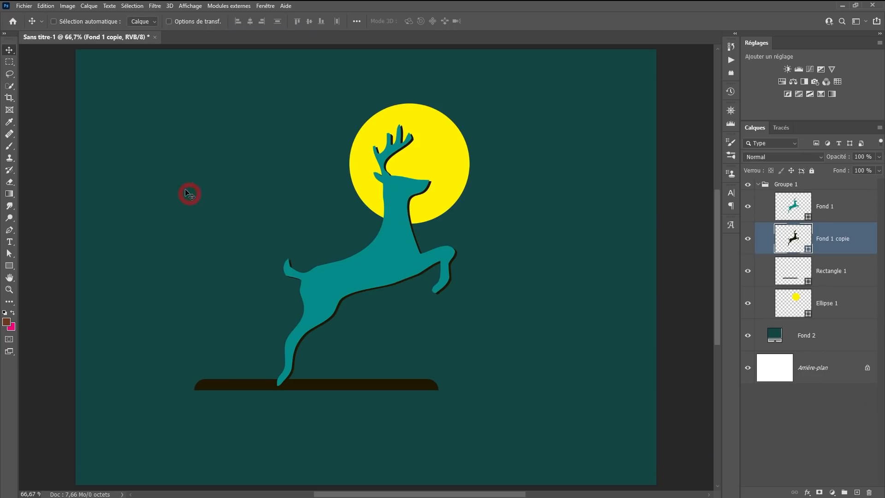
Enable "Utiliser l'ancienne option "Exporter en tant que"" in the Export preferences and apply it
left_click(45, 5)
mouse_move(97, 390)
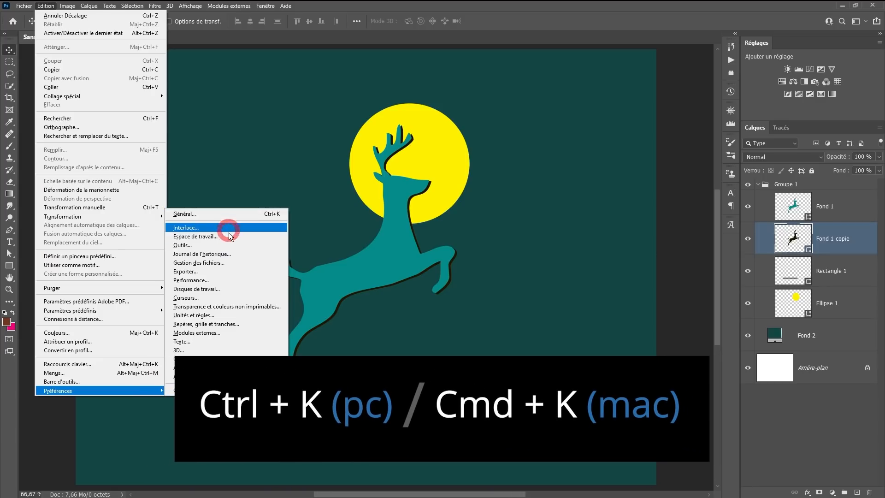
left_click(216, 272)
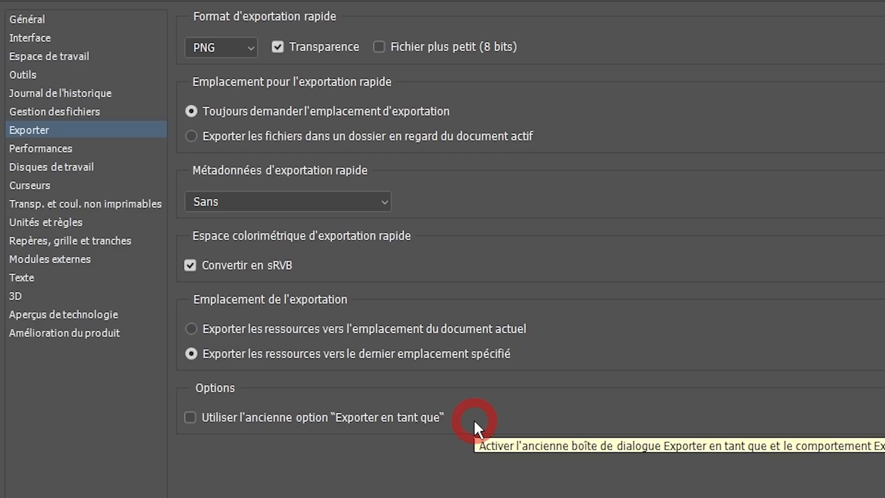
left_click(192, 418)
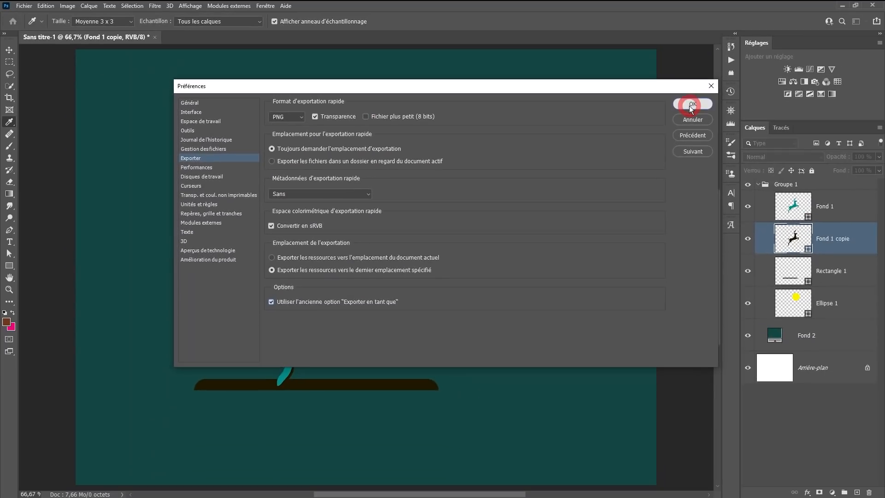
left_click(690, 106)
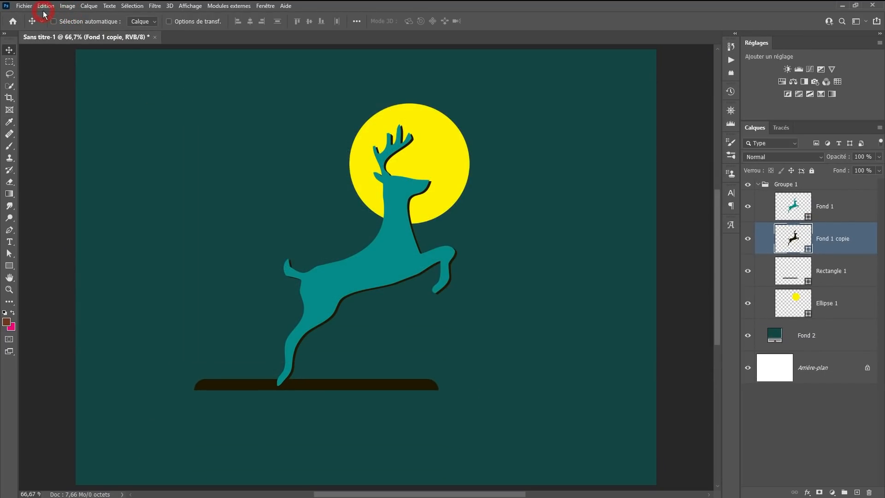
Examine the format choices in the legacy Export As dialog for the deer illustration
left_click(45, 14)
mouse_move(24, 6)
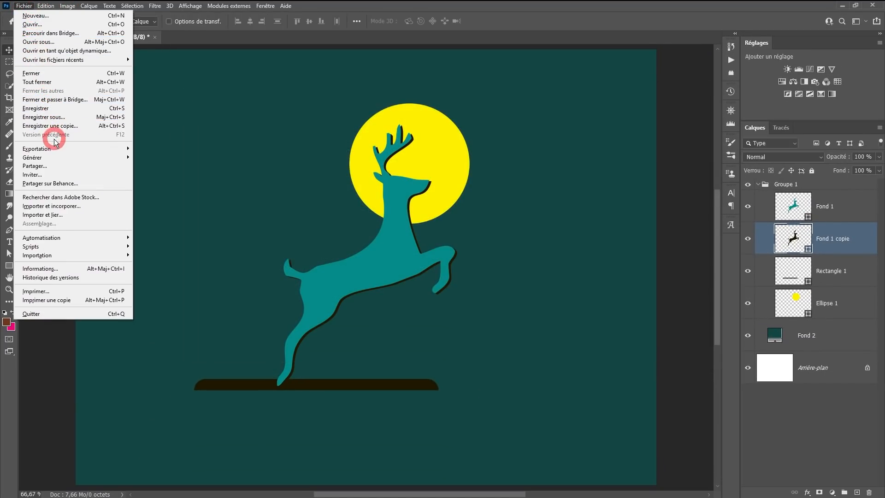
mouse_move(54, 148)
left_click(178, 157)
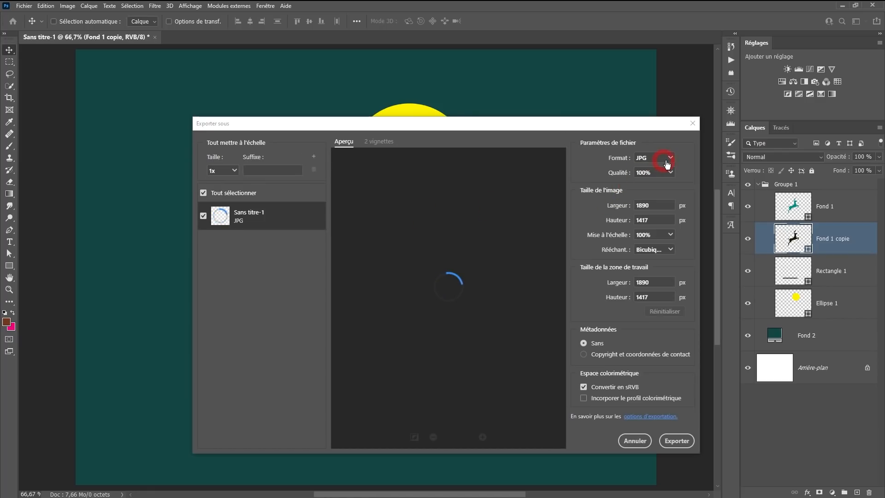
left_click(489, 353)
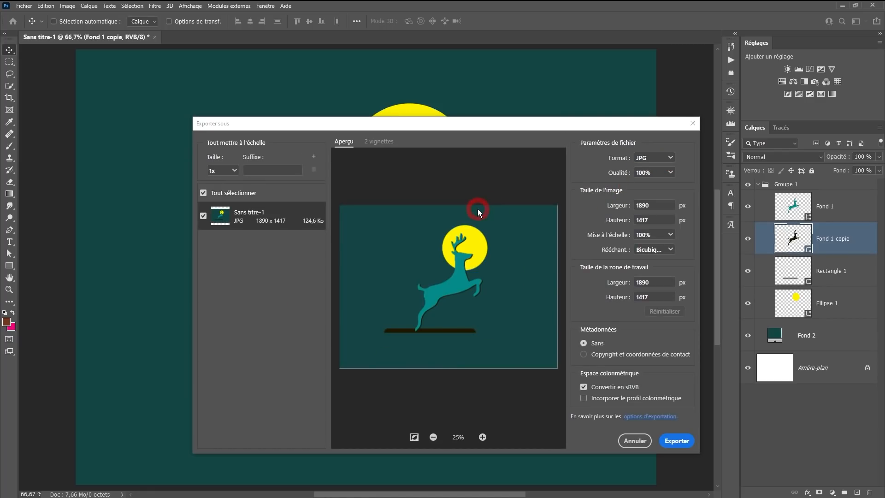
left_click(671, 157)
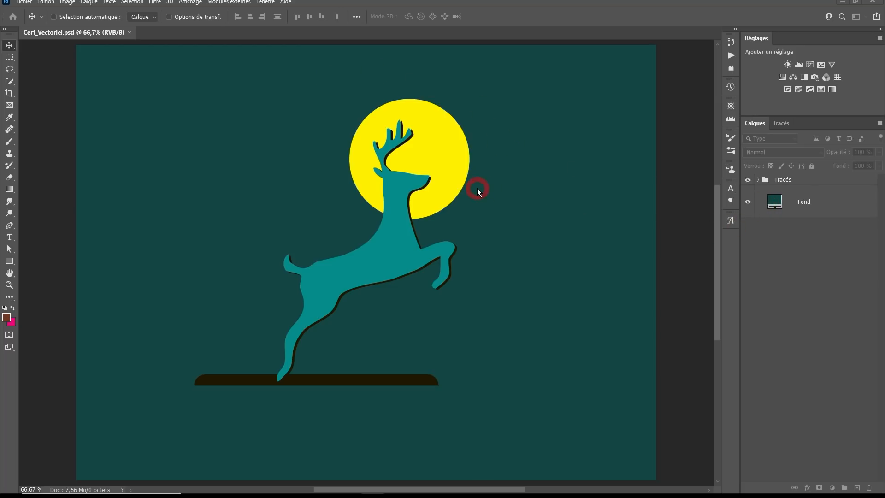
Check the file types available when saving Cerf_Vectoriel.psd to the computer with Save As, and close without saving
left_click(24, 2)
left_click(44, 113)
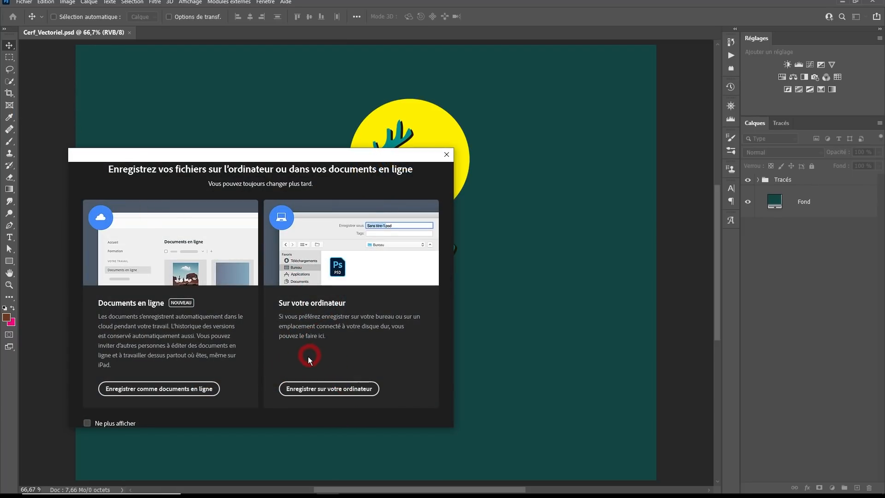
left_click(315, 391)
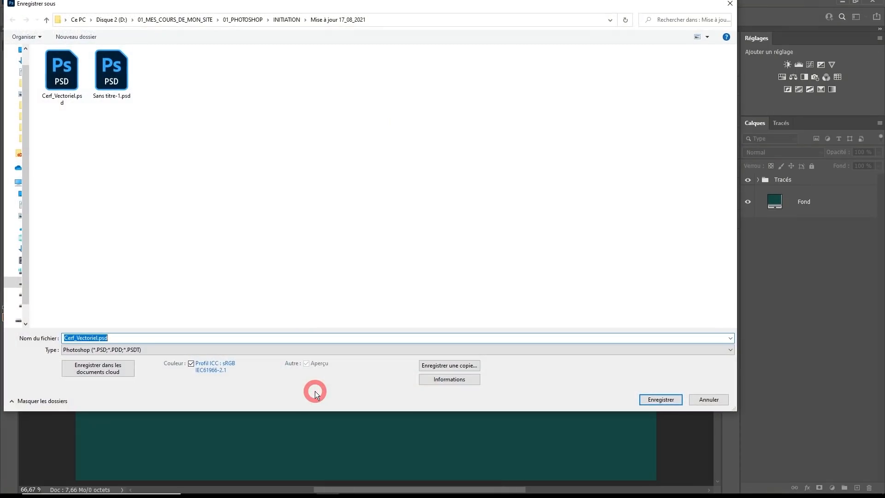
left_click(152, 349)
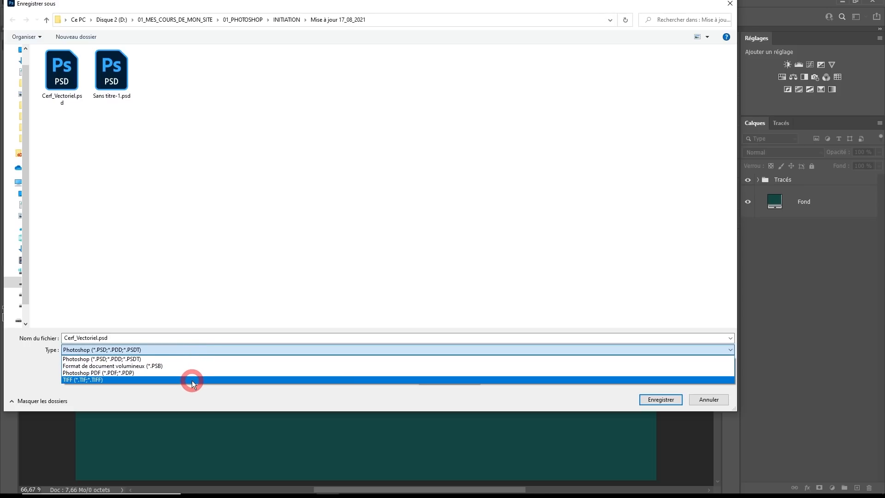
left_click(190, 392)
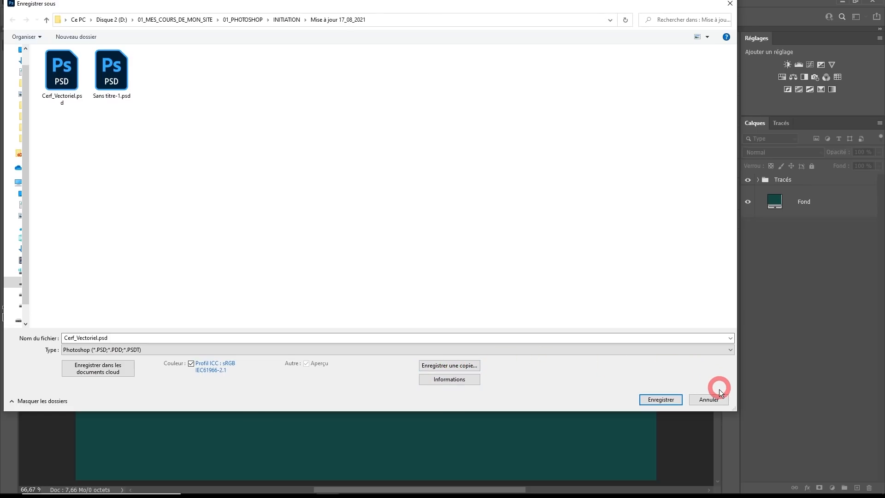
left_click(711, 399)
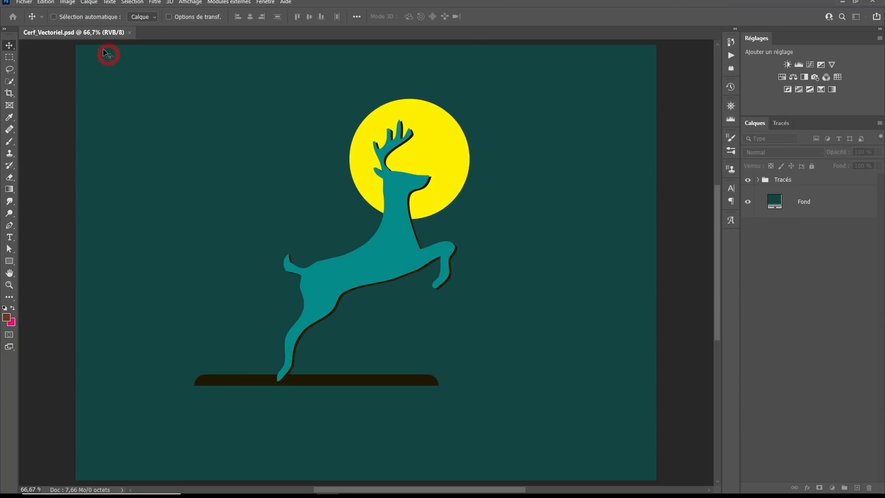
Check the file types available when saving a copy of Cerf_Vectoriel.psd to the computer, and close without saving
left_click(24, 1)
left_click(54, 121)
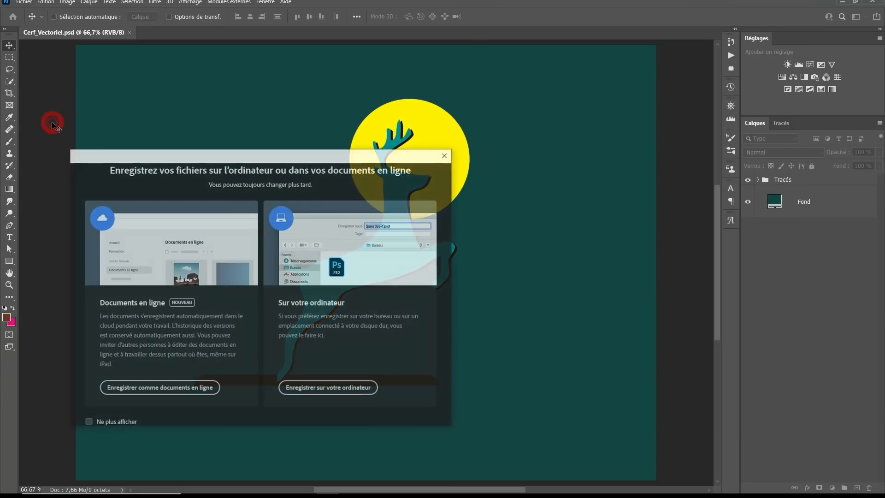
left_click(321, 389)
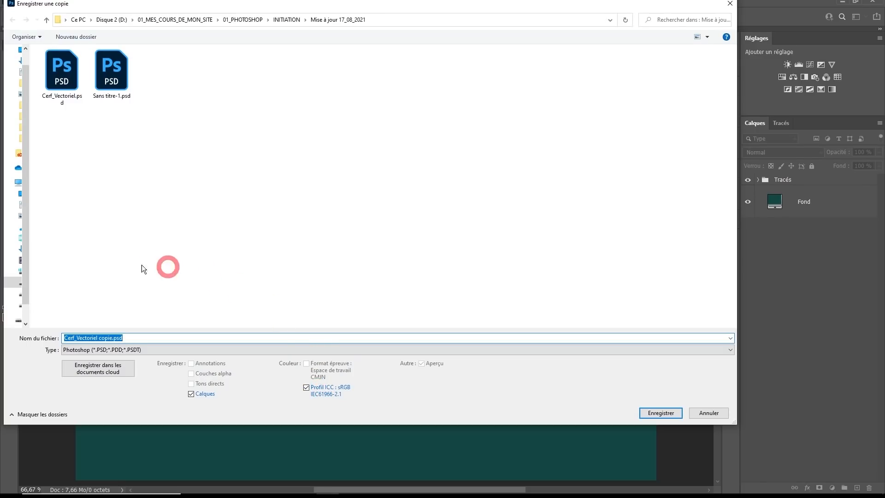
left_click(145, 350)
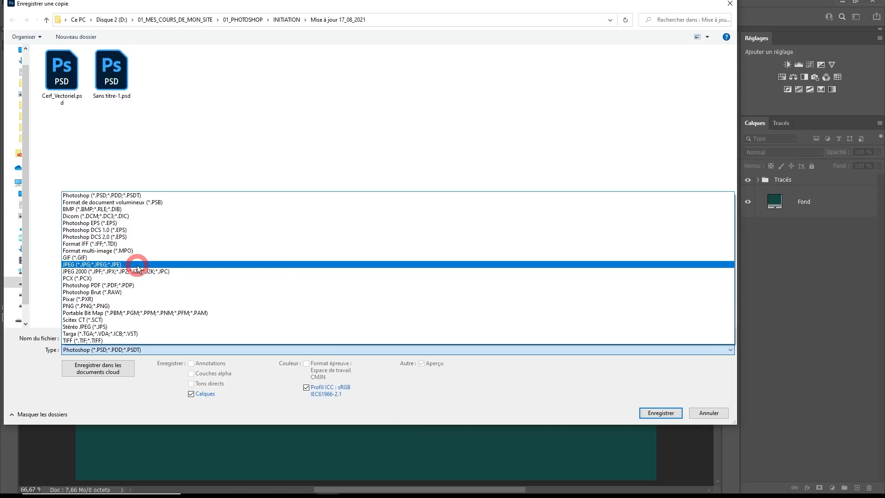
left_click(217, 151)
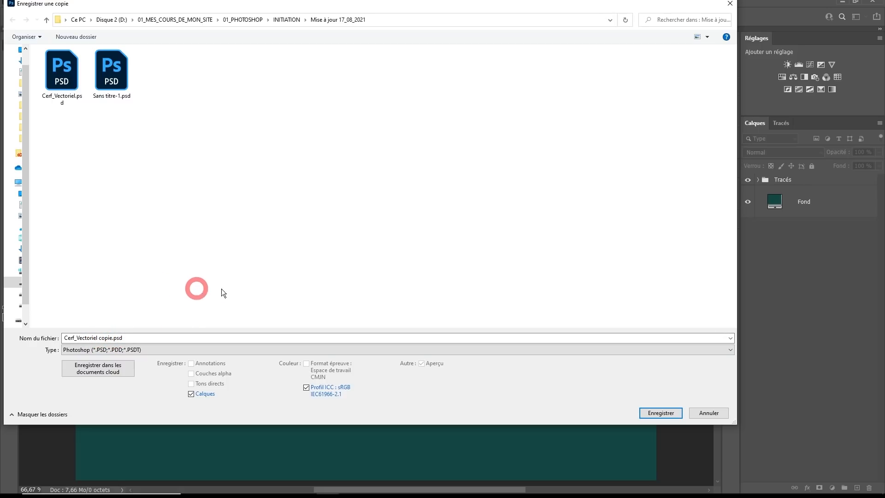
left_click(680, 416)
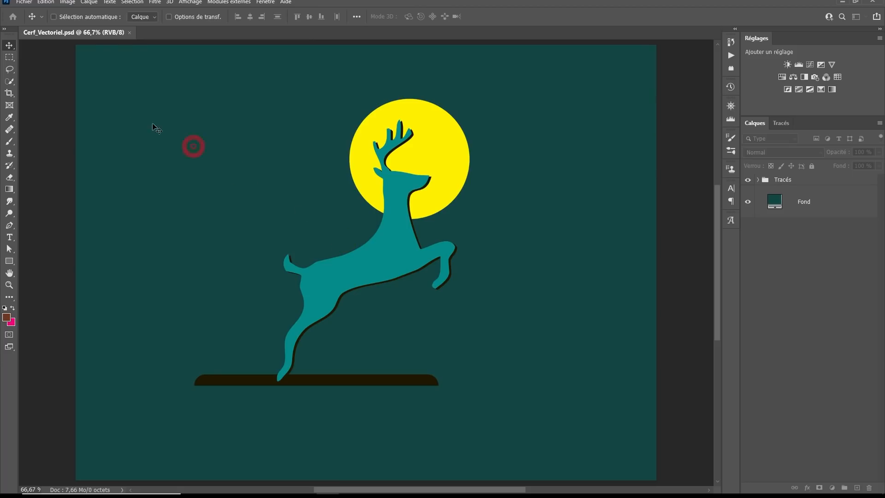
Enable "Activer la commande héritée "Enregistrer sous"" in the File Handling preferences and apply it
left_click(46, 2)
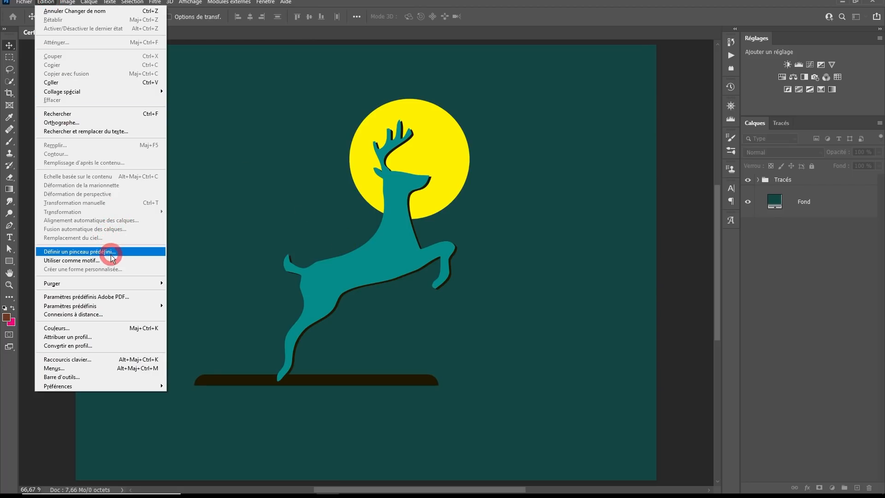
mouse_move(98, 385)
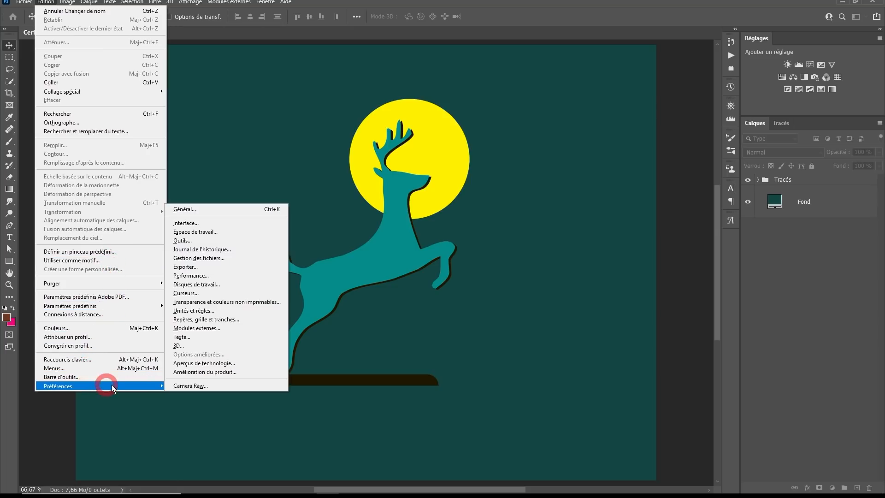
left_click(232, 261)
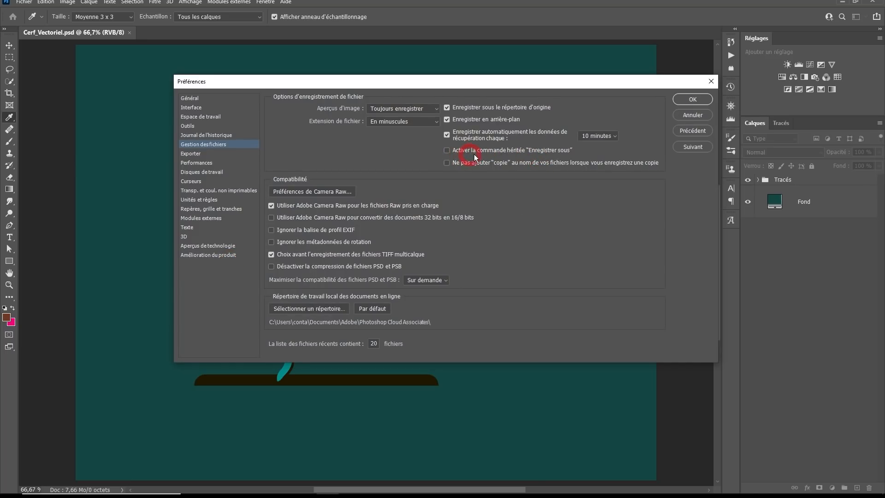
left_click(584, 151)
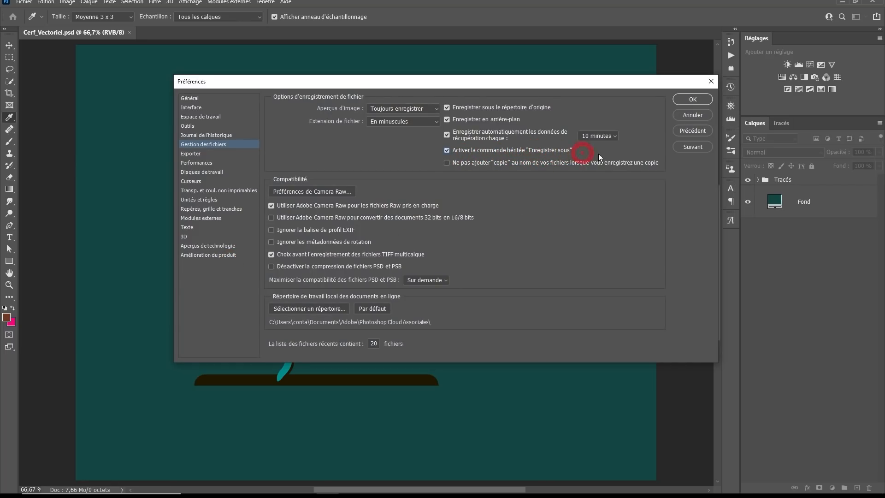
left_click(693, 100)
key("v")
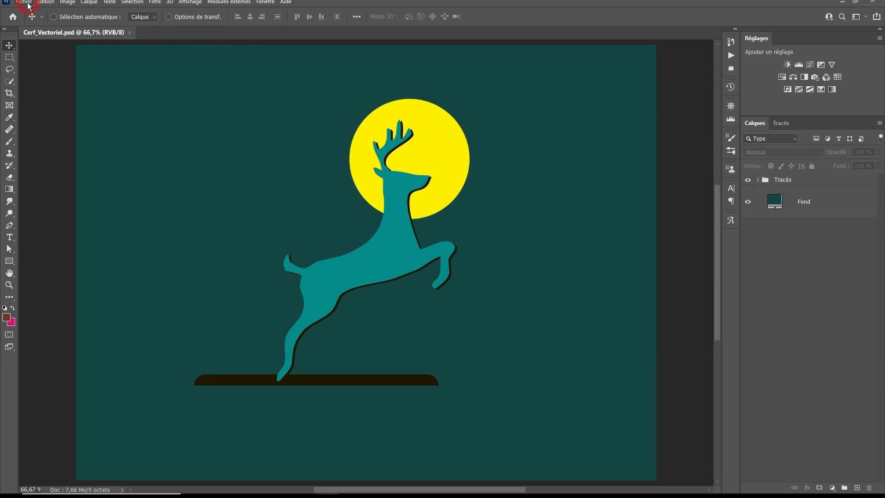
Examine the legacy Save As options for a local save with "En tant que copie" enabled, and close without saving
left_click(24, 2)
left_click(39, 112)
left_click(310, 387)
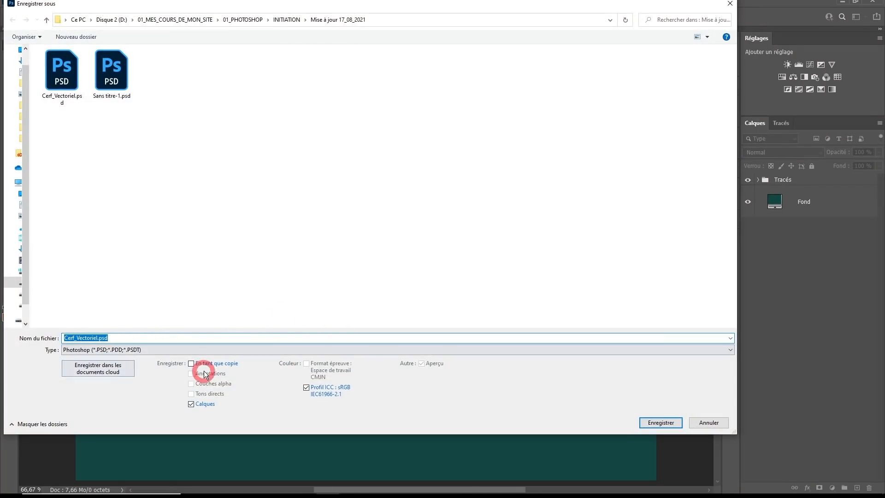
left_click(192, 363)
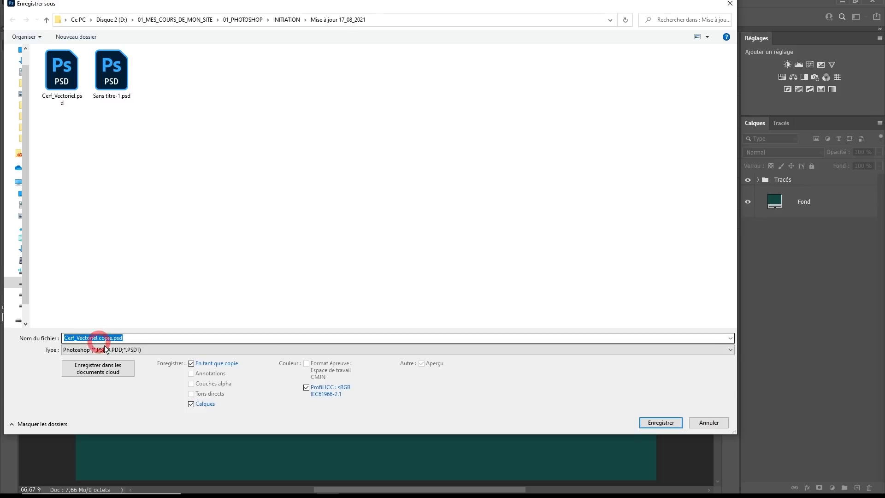
left_click(709, 422)
Disable the legacy "Enregistrer sous" command in the File Handling preferences and apply the change
left_click(46, 2)
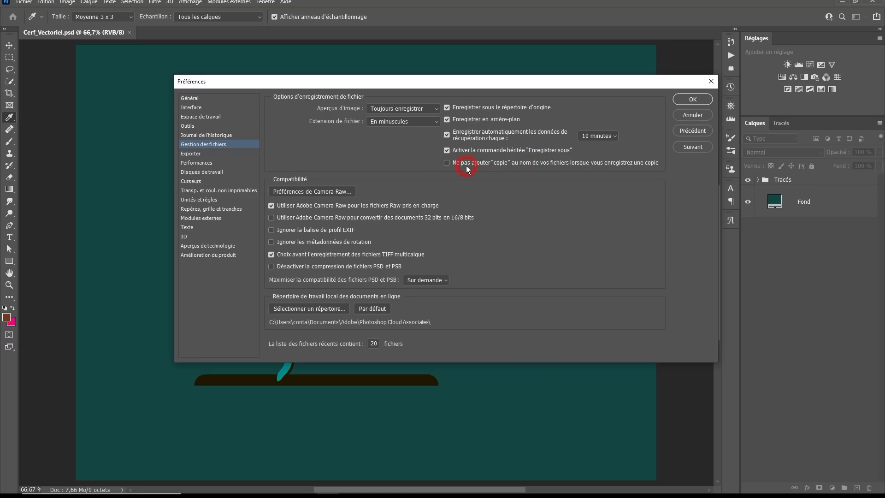
left_click(466, 165)
left_click(462, 200)
left_click(446, 150)
left_click(446, 151)
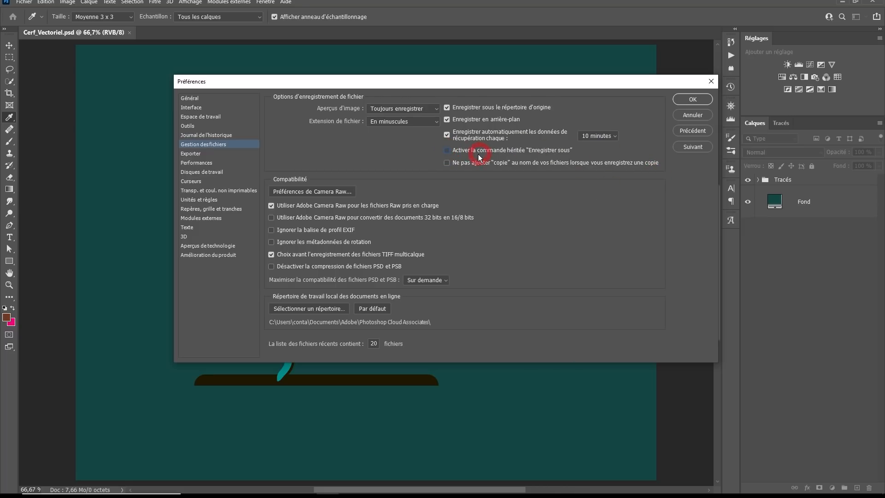
left_click(691, 100)
Examine the file types available when saving Cerf_Vectoriel.psd with the new Enregistrer sous command on the computer
left_click(25, 3)
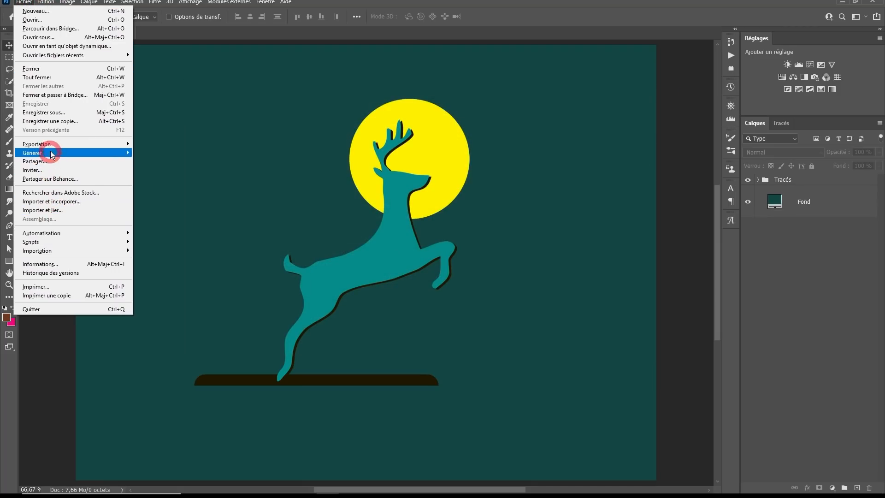
left_click(54, 113)
left_click(311, 388)
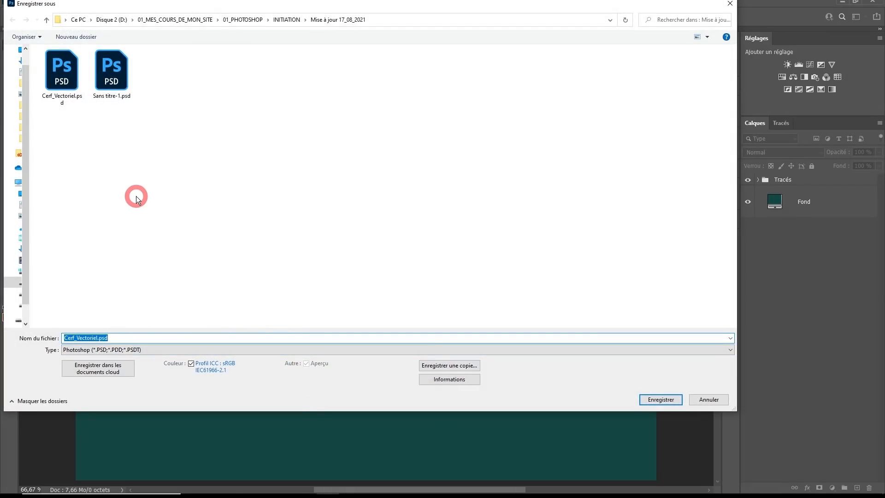
left_click(137, 350)
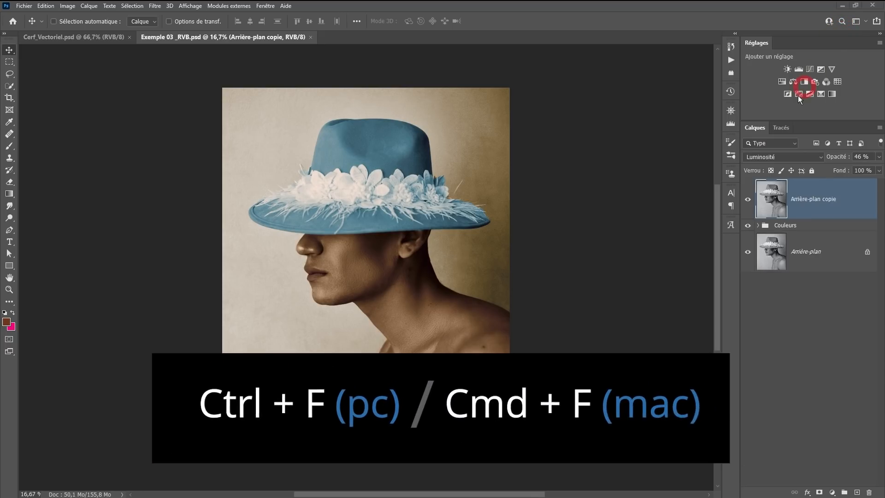
Open the Découvrir search window, review its list of Actions rapides, and return to its home page
key("ctrl+f")
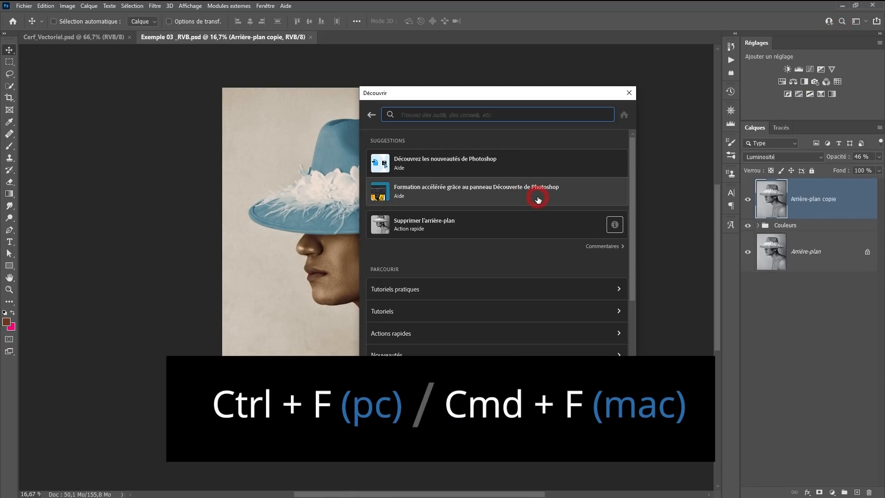
left_click(618, 333)
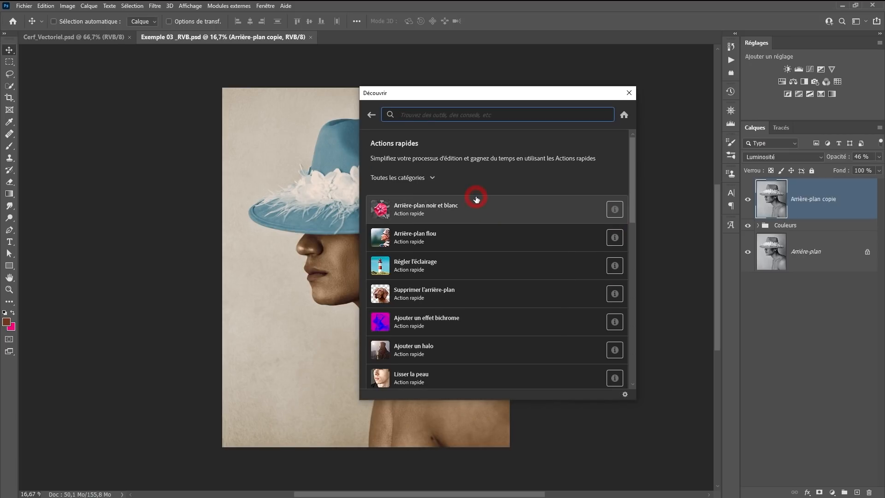
scroll(492, 276, "down", 5)
scroll(494, 279, "down", 5)
scroll(490, 286, "up", 10)
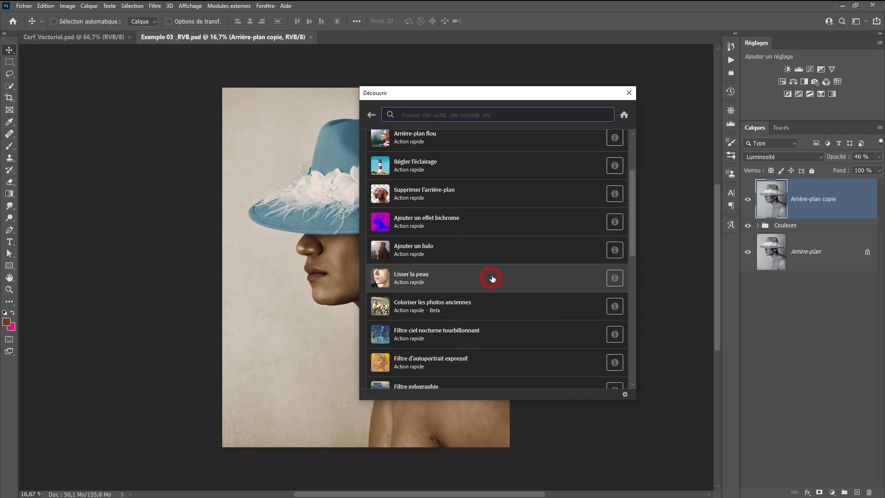
scroll(490, 286, "up", 3)
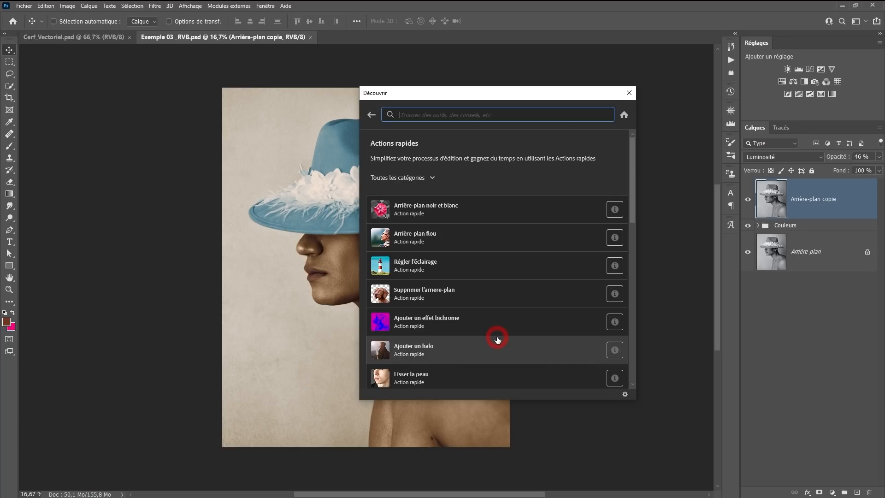
left_click(371, 115)
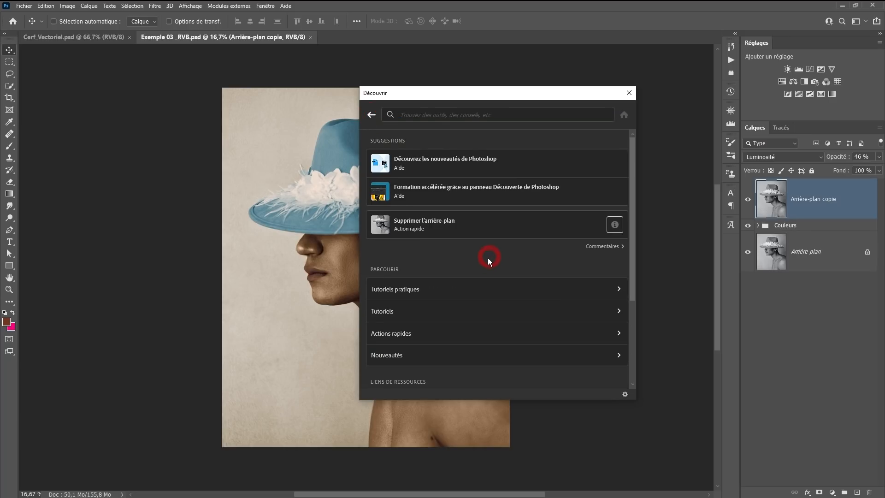
Review the Tutoriels pratiques list in the Découvrir window and return to its home page
left_click(620, 289)
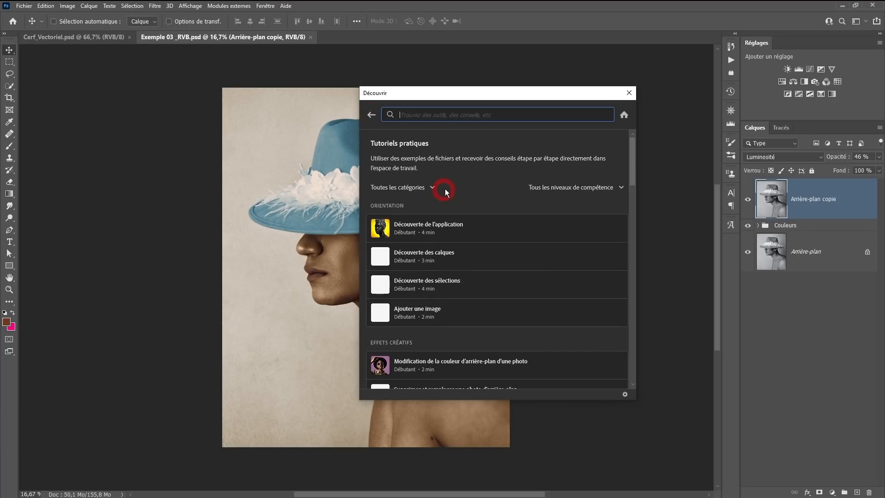
scroll(465, 189, "down", 5)
scroll(474, 192, "down", 6)
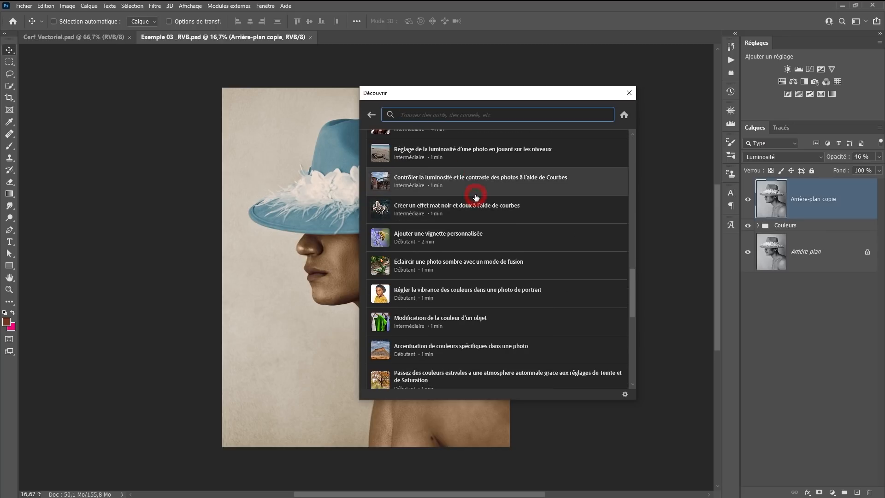
scroll(476, 193, "up", 8)
scroll(478, 193, "up", 5)
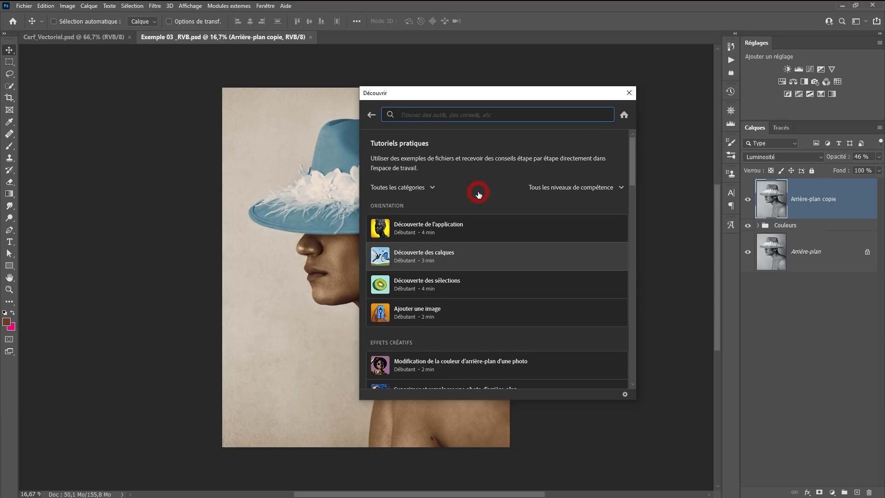
left_click(372, 115)
Review the Tutoriels section of the Découvrir window, return to its home page, and look through the remaining entries
left_click(620, 312)
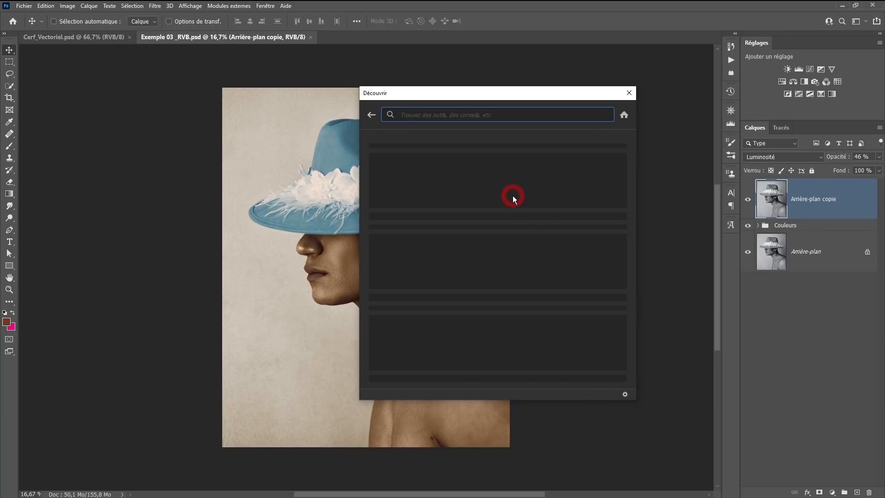
scroll(515, 198, "down", 5)
scroll(517, 199, "down", 10)
scroll(517, 199, "up", 15)
left_click(371, 115)
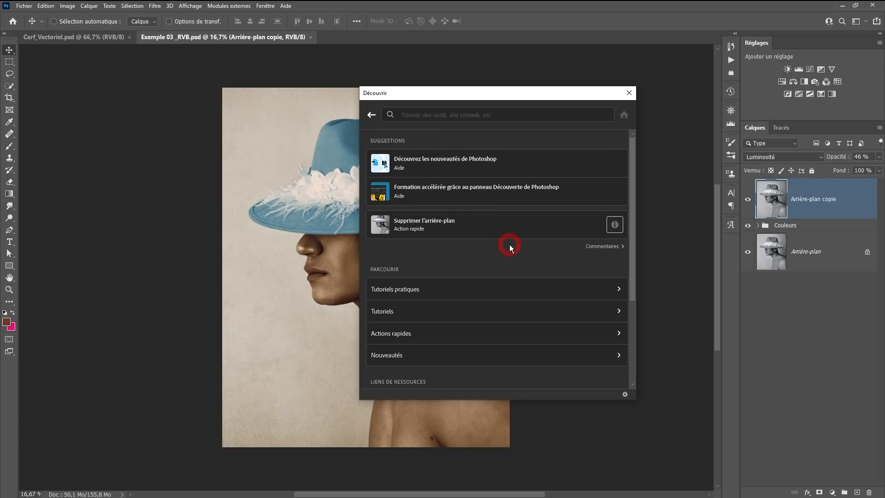
scroll(510, 244, "down", 3)
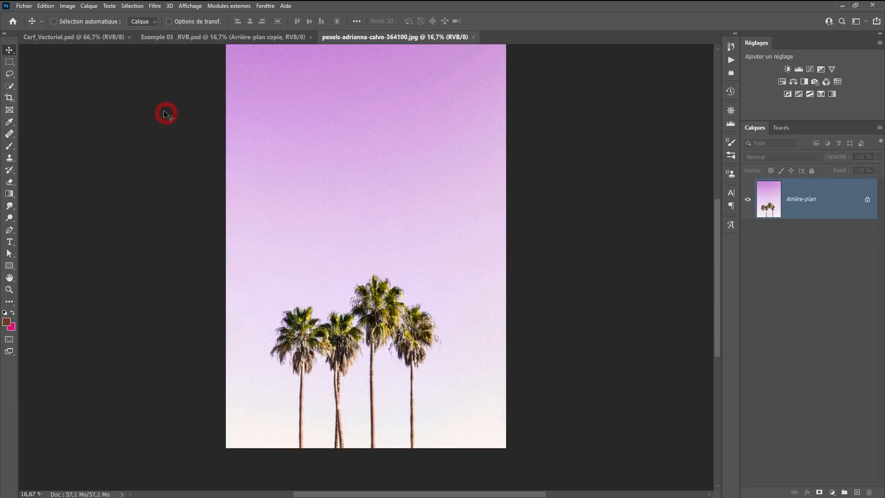
Open Remplacement du ciel on the palm tree photo to preview a replacement sky
left_click(46, 6)
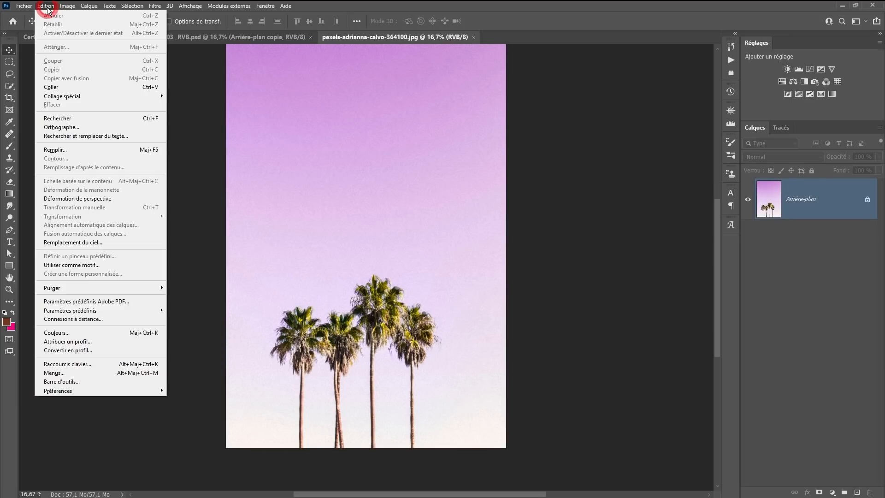
left_click(98, 243)
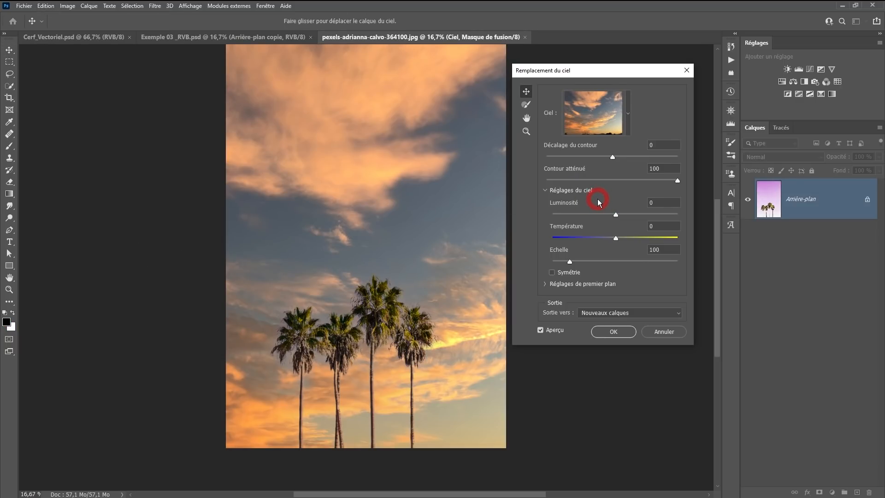
scroll(648, 189, "up", 1)
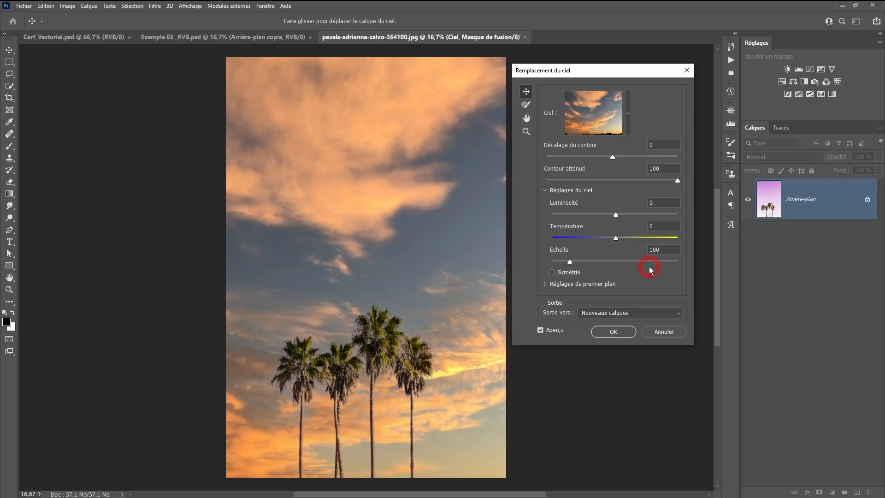
From the sky presets of Remplacement du ciel, open the "Plus de ciels" web page in the browser
left_click(627, 114)
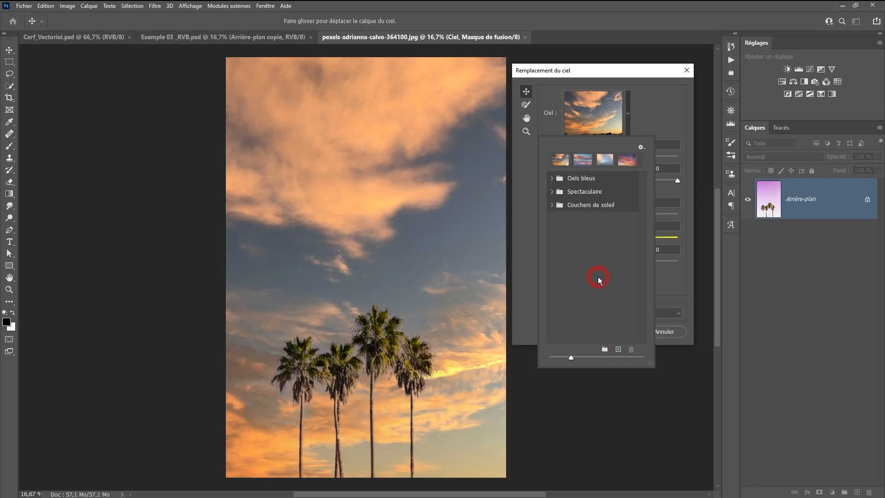
left_click(640, 148)
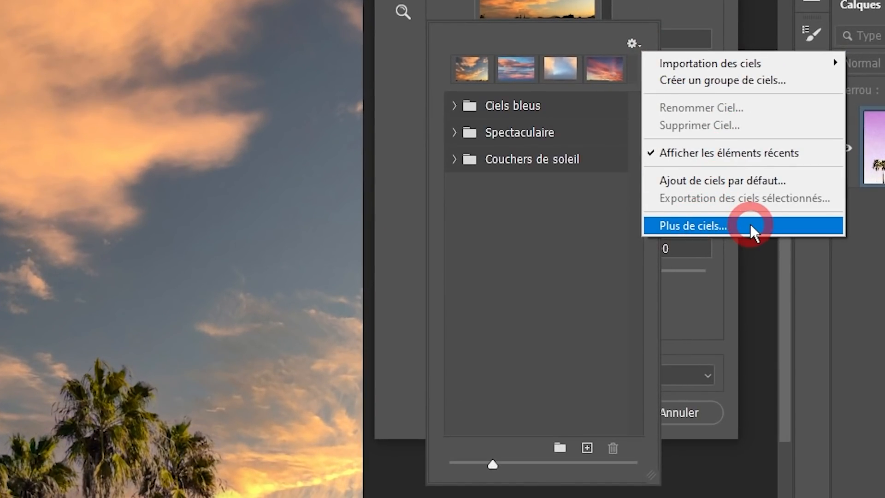
left_click(749, 222)
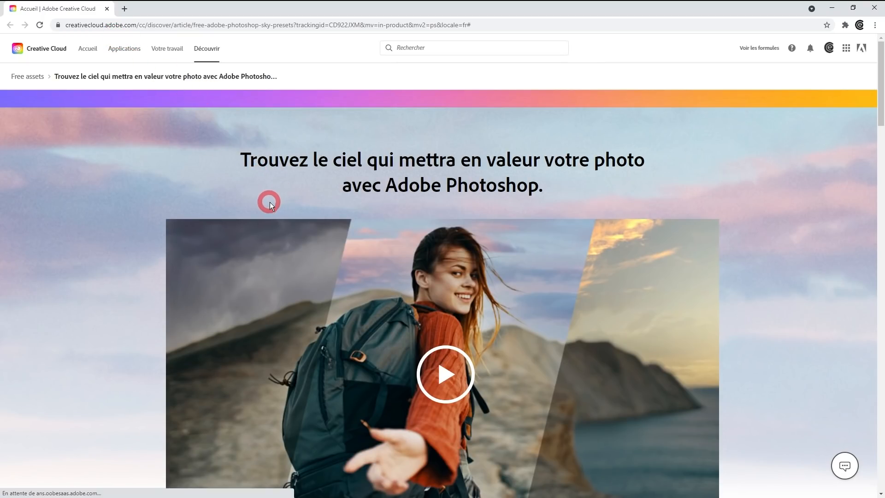
Examine the sky preset collections and their downloadable .sky files on the Creative Cloud page
scroll(269, 198, "down", 7)
scroll(269, 196, "down", 8)
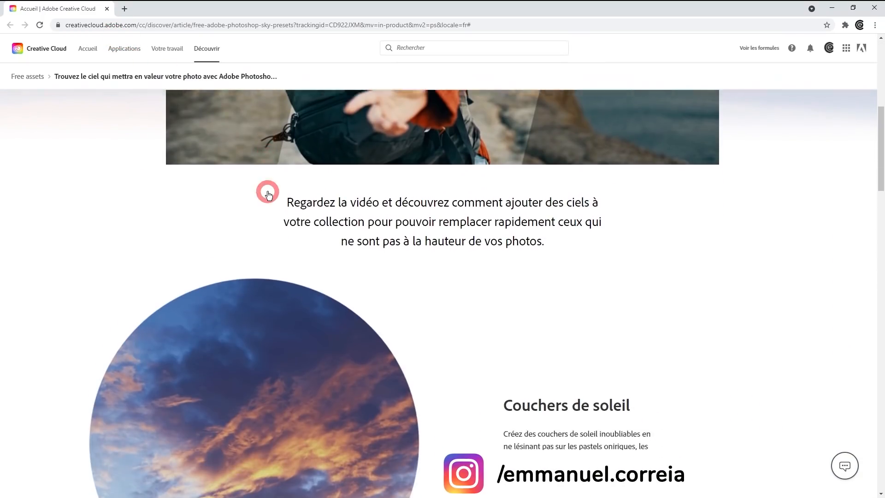
scroll(318, 226, "up", 3)
scroll(600, 232, "down", 3)
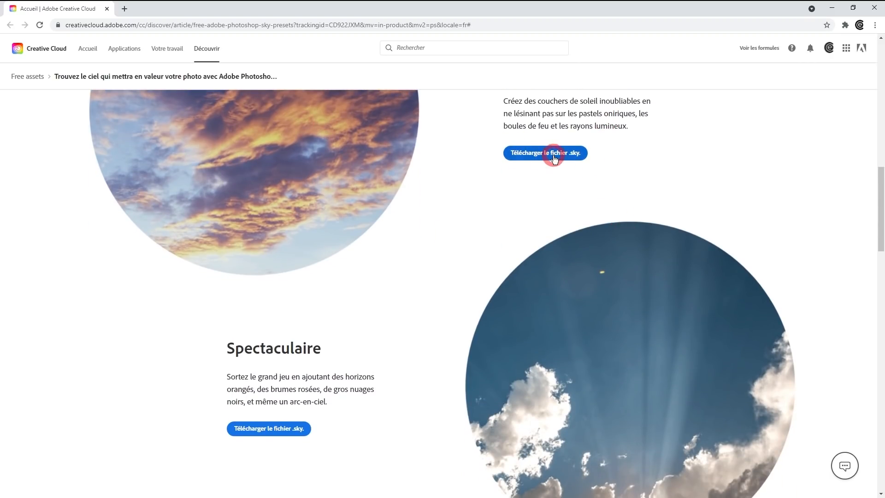
scroll(456, 251, "down", 12)
scroll(469, 215, "up", 5)
scroll(507, 226, "down", 3)
scroll(417, 300, "down", 9)
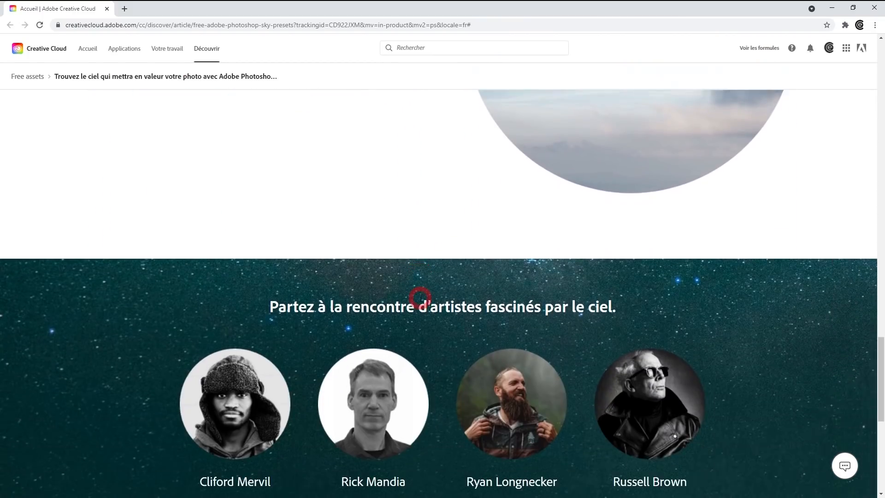
scroll(422, 297, "up", 4)
scroll(415, 296, "down", 4)
scroll(623, 315, "up", 20)
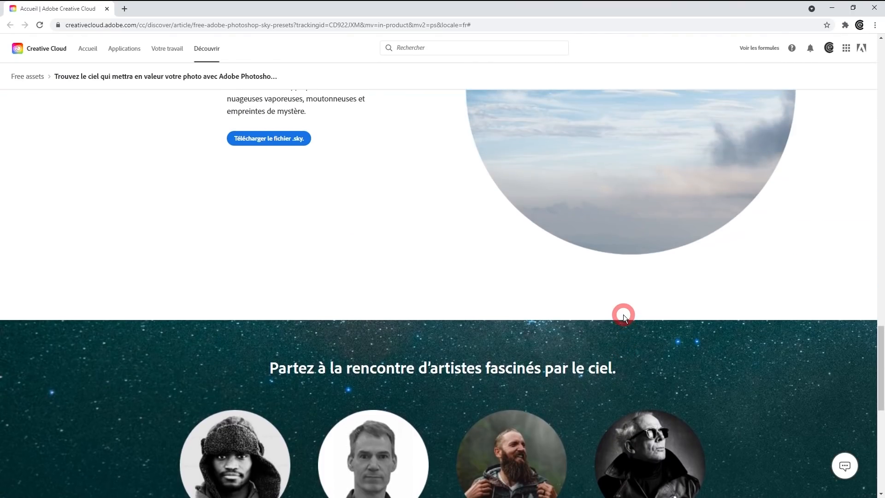
scroll(620, 314, "up", 6)
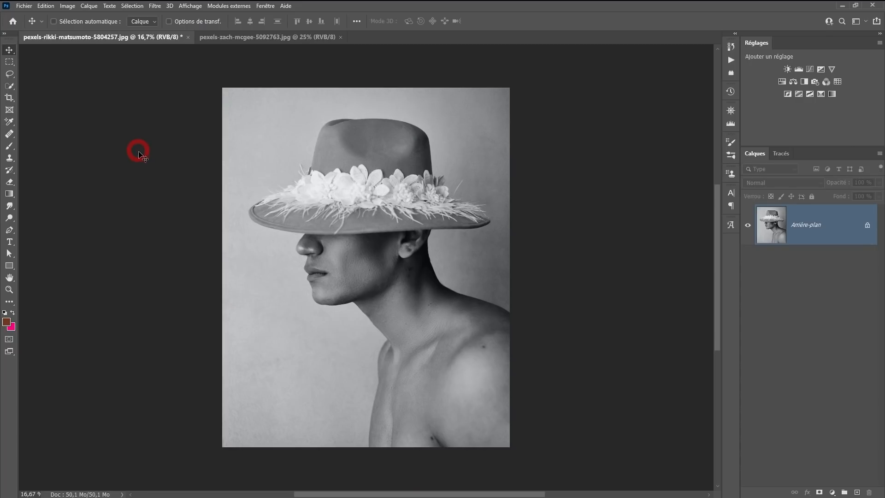
Open Neural Filters on the black-and-white hat portrait and enable the Coloriser filter
left_click(155, 6)
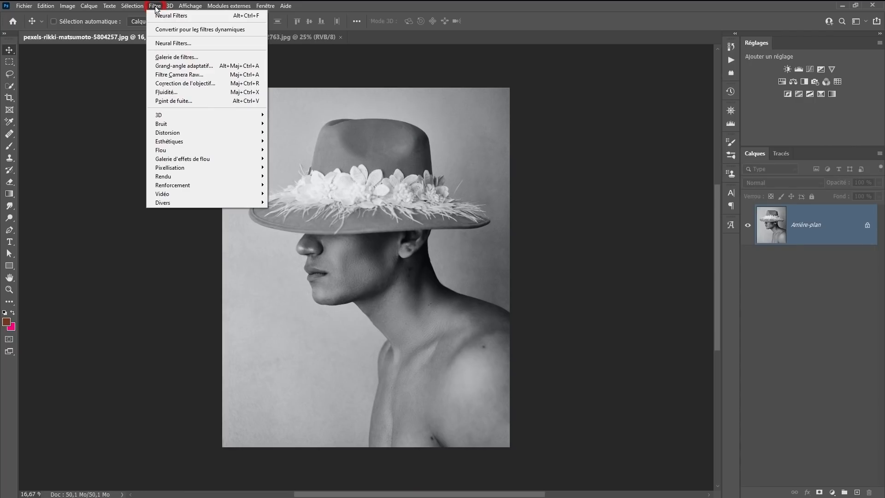
left_click(203, 44)
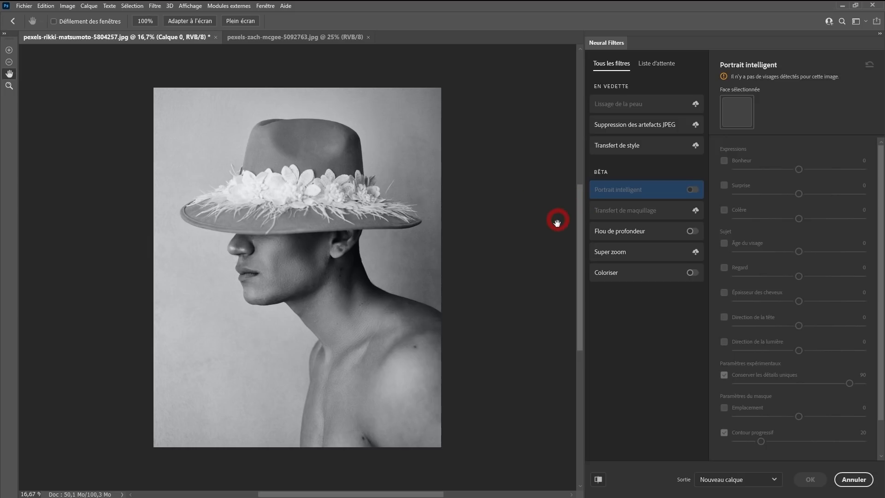
left_click(642, 276)
left_click(695, 274)
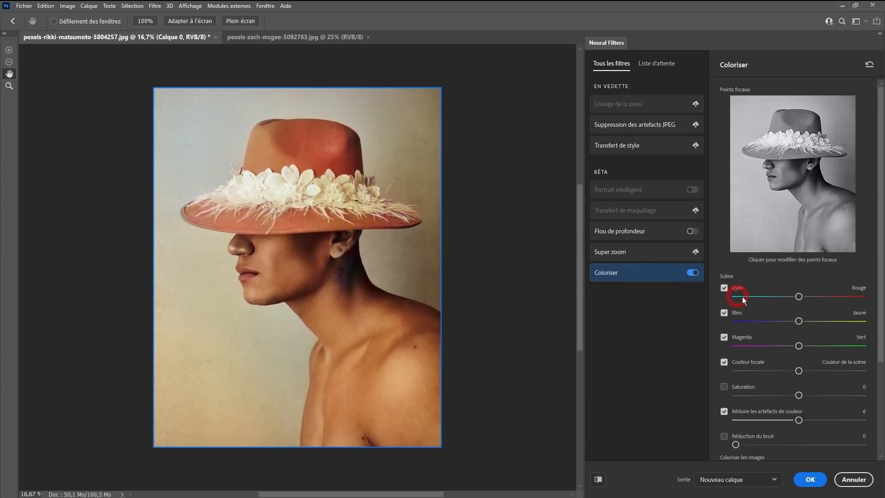
Set the Coloriser filter's color profile to "Rétro décoloré"
scroll(763, 289, "down", 2)
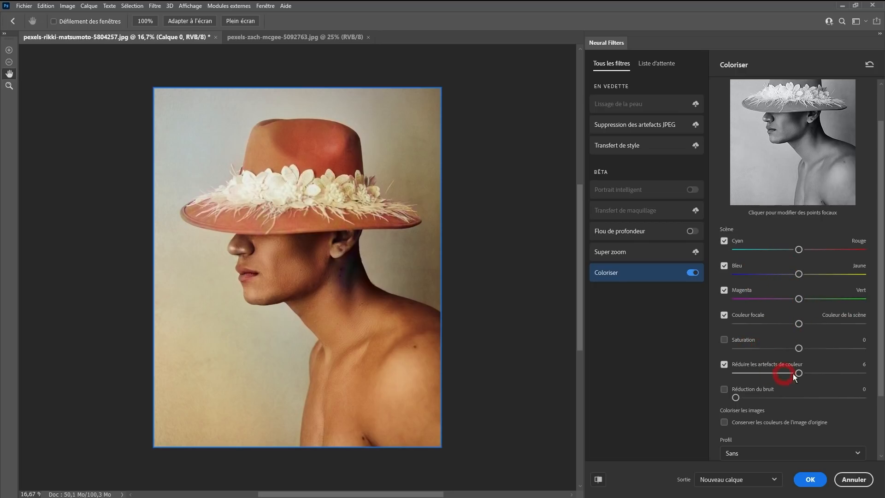
scroll(812, 390, "down", 2)
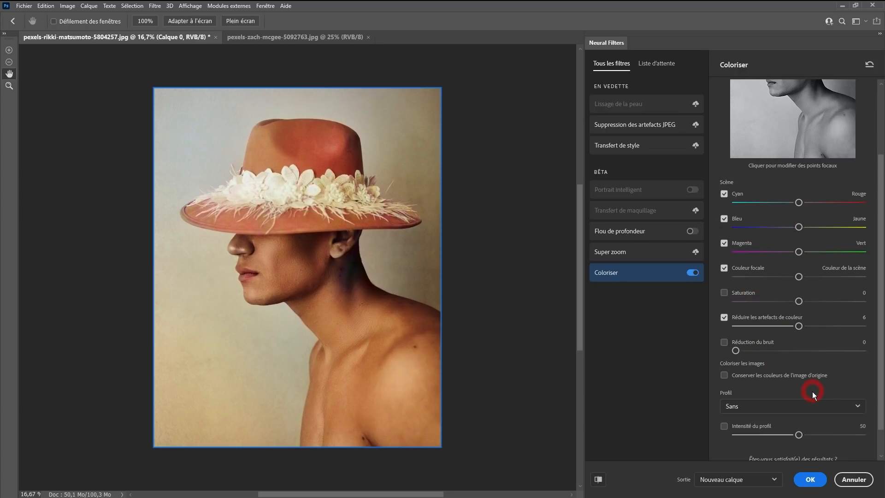
scroll(812, 392, "down", 1)
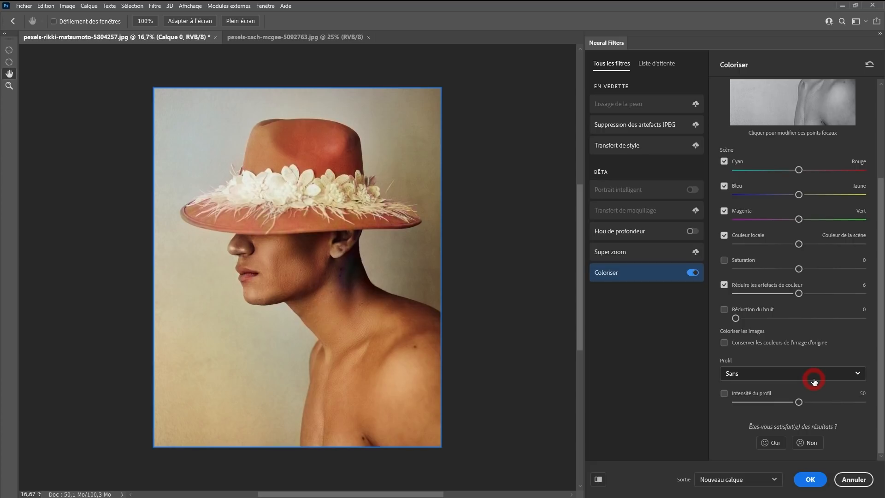
left_click(764, 377)
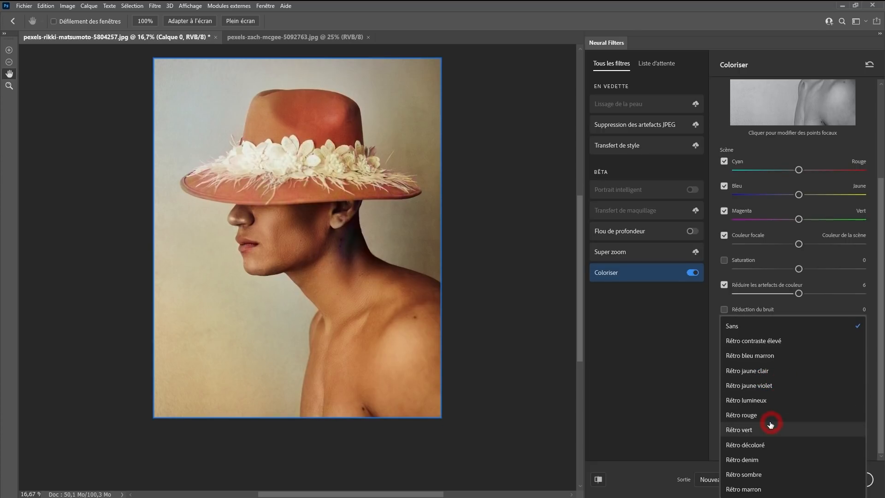
left_click(756, 445)
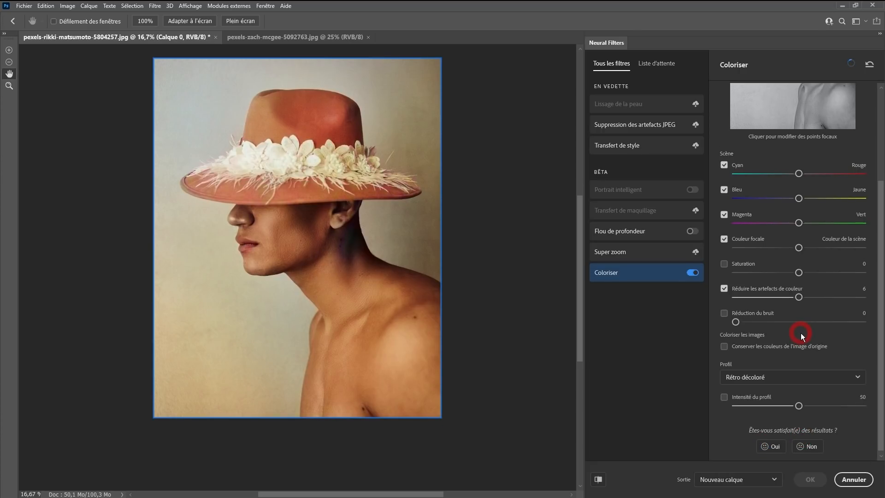
Enable Saturation in the Coloriser filter and set it to -27
scroll(781, 296, "up", 2)
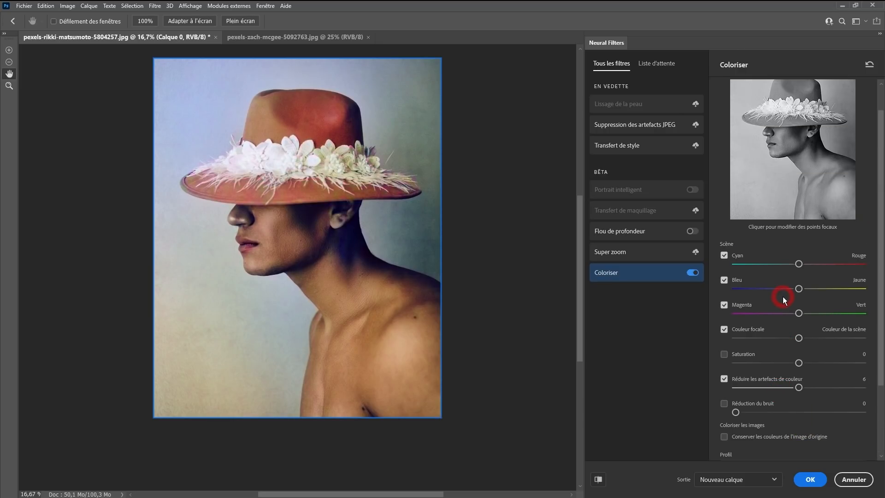
left_click(724, 359)
left_click_drag(798, 368, 763, 372)
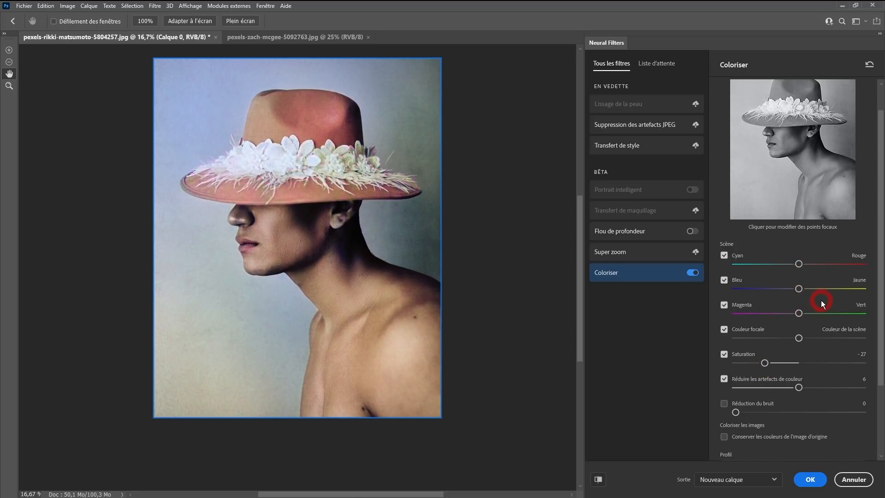
Apply the Coloriser filter with its output set to "Nouveau calque"
scroll(820, 300, "down", 2)
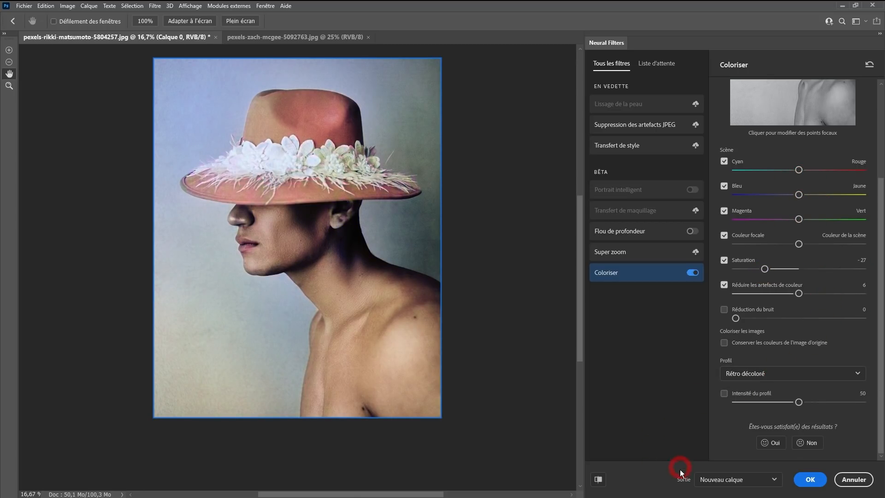
left_click(739, 479)
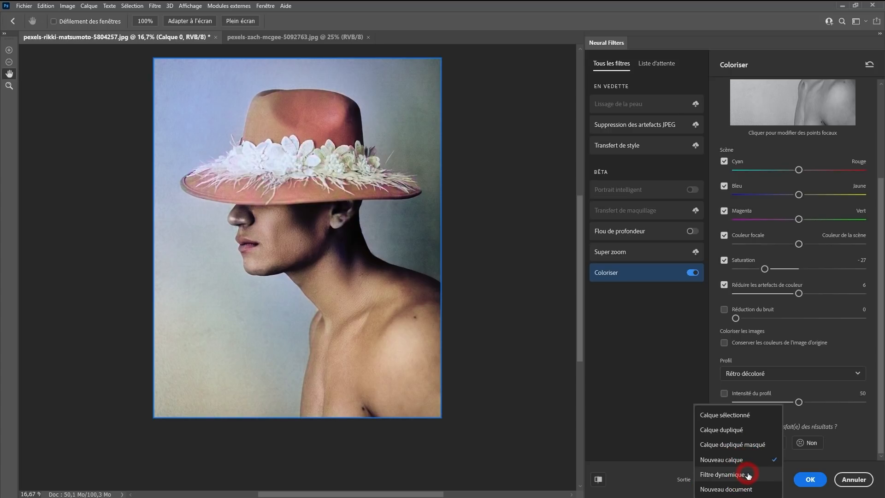
left_click(820, 477)
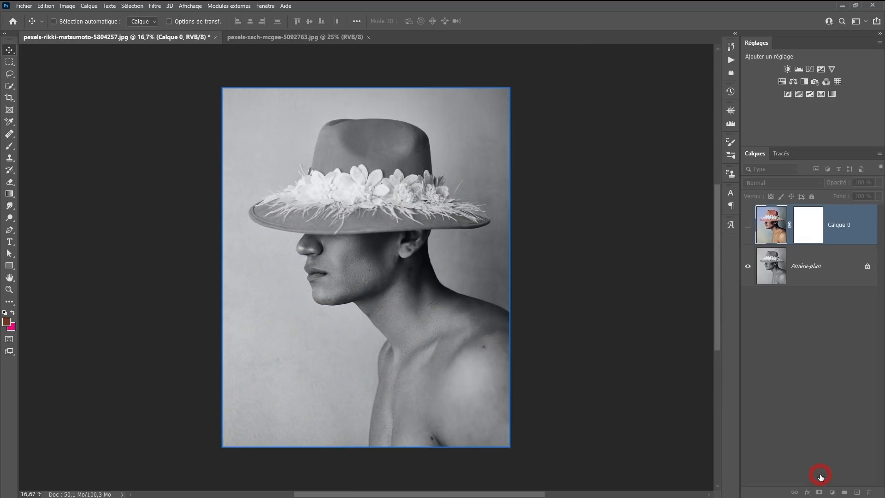
Toggle the colorized layer's visibility to compare it with the black-and-white original
left_click(748, 226)
left_click(748, 226)
left_click(748, 225)
left_click(748, 226)
key("ctrl+d")
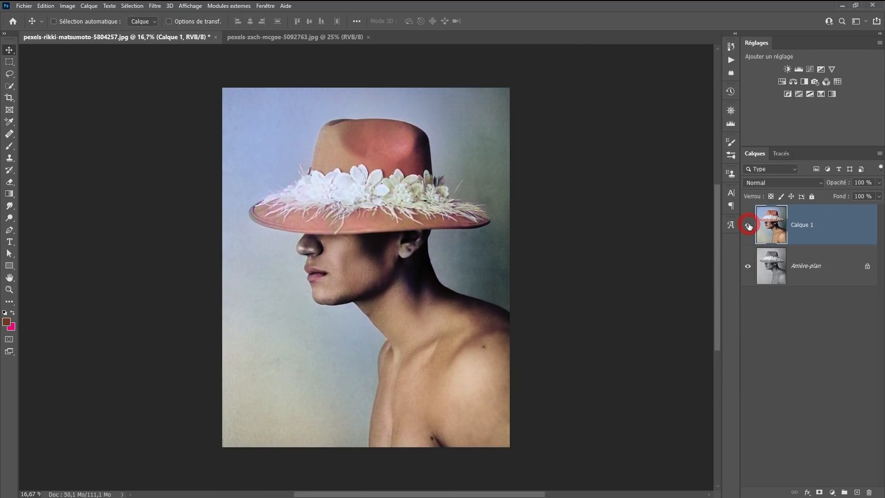
Open Neural Filters on the mountain road photo, enable Flou de profondeur and look through its settings
left_click(266, 39)
left_click(156, 6)
left_click(168, 43)
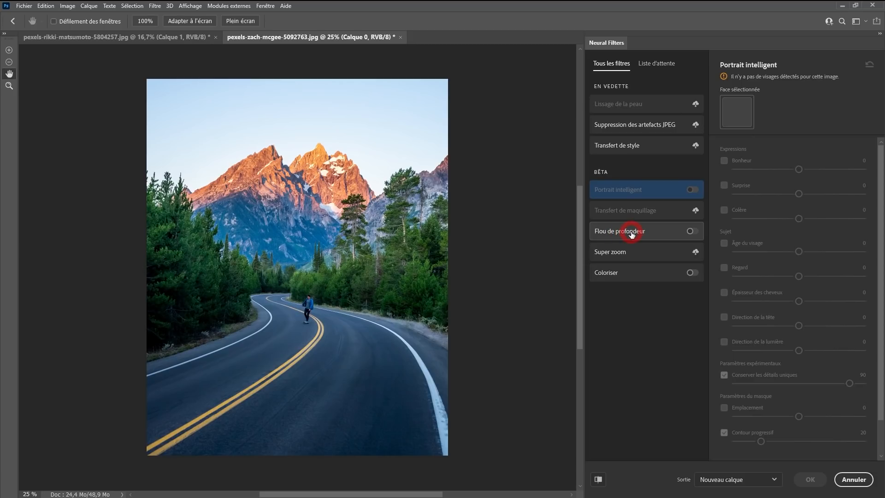
left_click(689, 232)
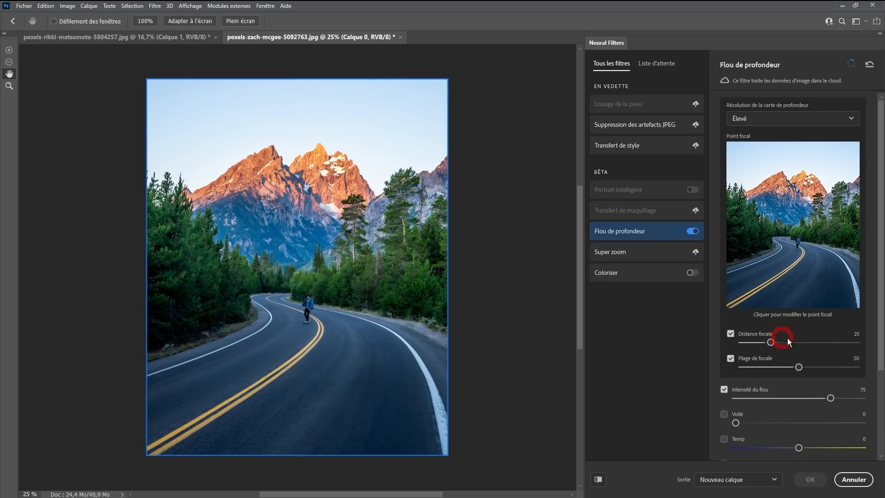
scroll(783, 338, "down", 3)
scroll(812, 300, "down", 1)
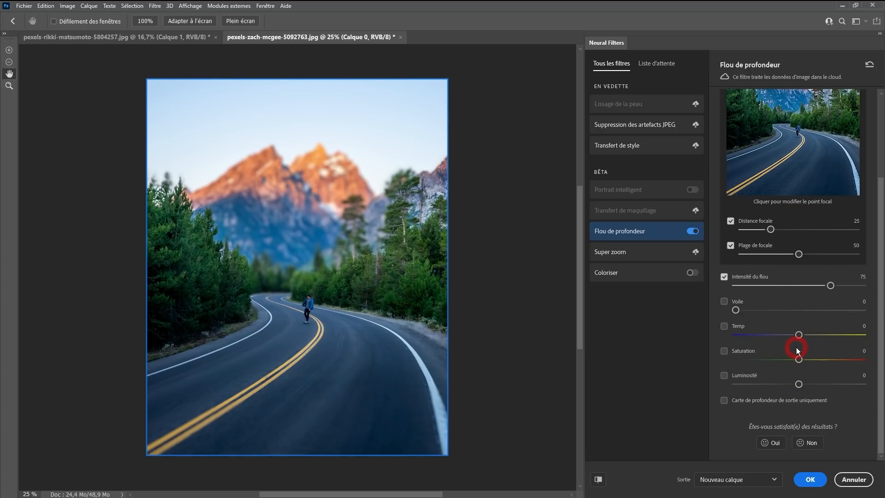
scroll(799, 346, "up", 2)
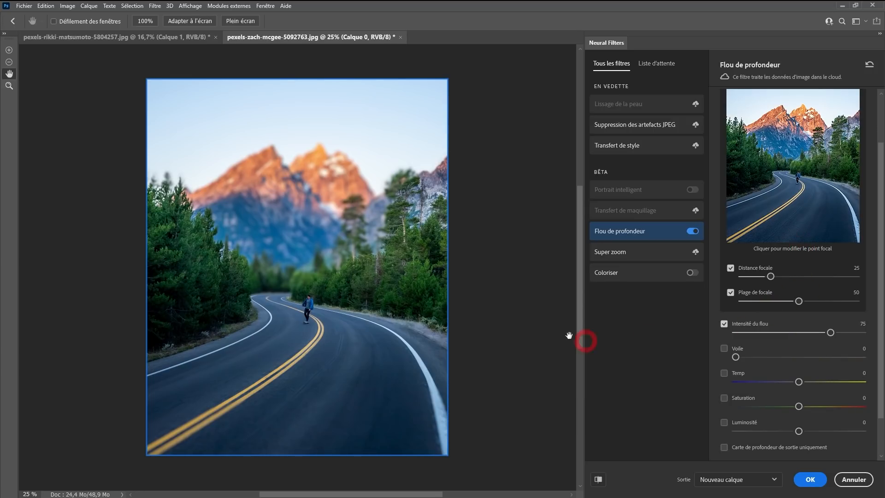
scroll(756, 317, "down", 2)
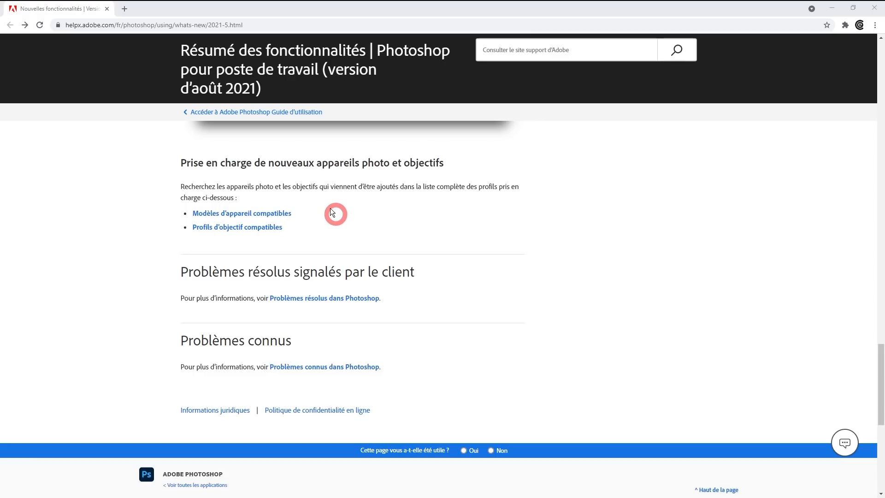
Examine the section on new camera and lens support on Adobe's August 2021 feature summary page
scroll(318, 233, "up", 1)
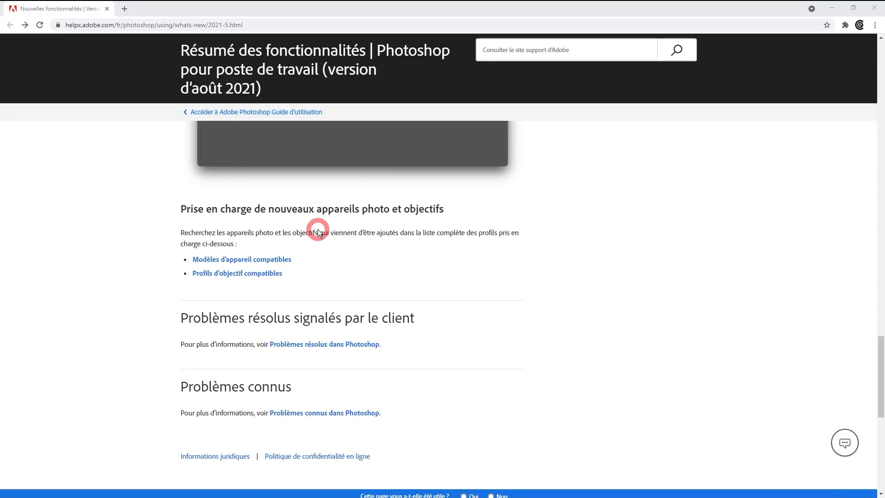
scroll(322, 230, "down", 1)
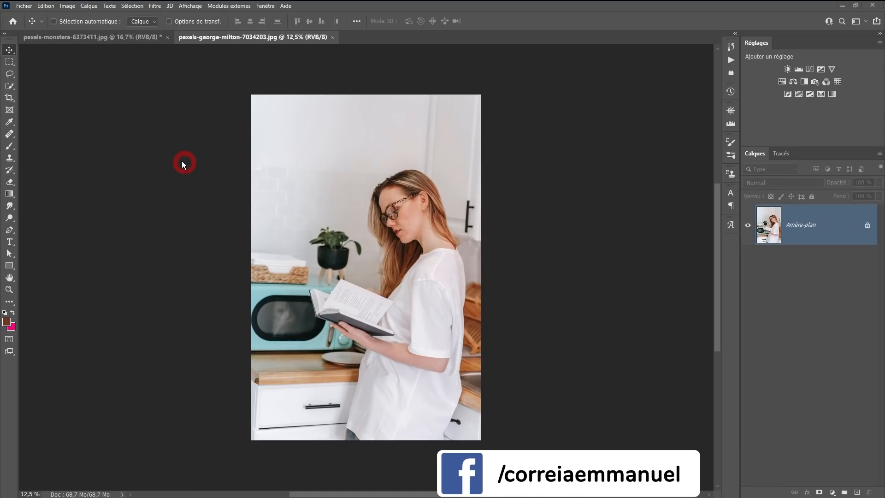
Unlock the background layer of the photo of the woman reading and start a Déformation transform on it
left_click(46, 5)
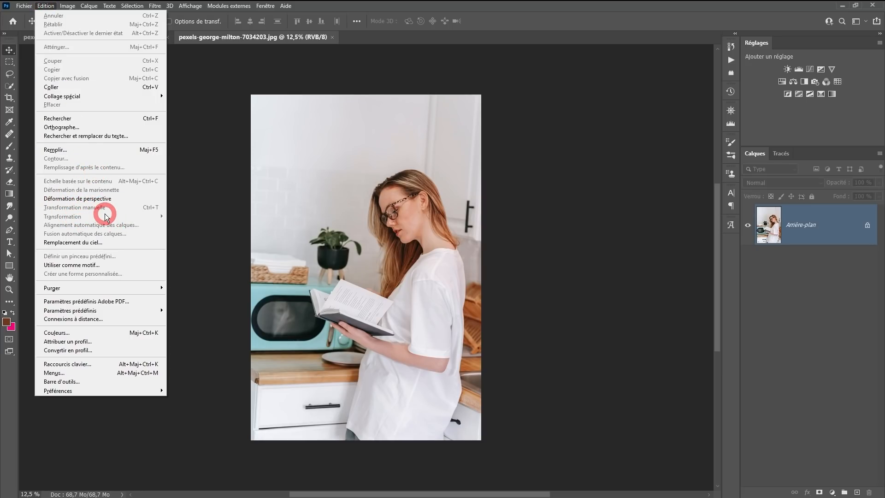
left_click(274, 231)
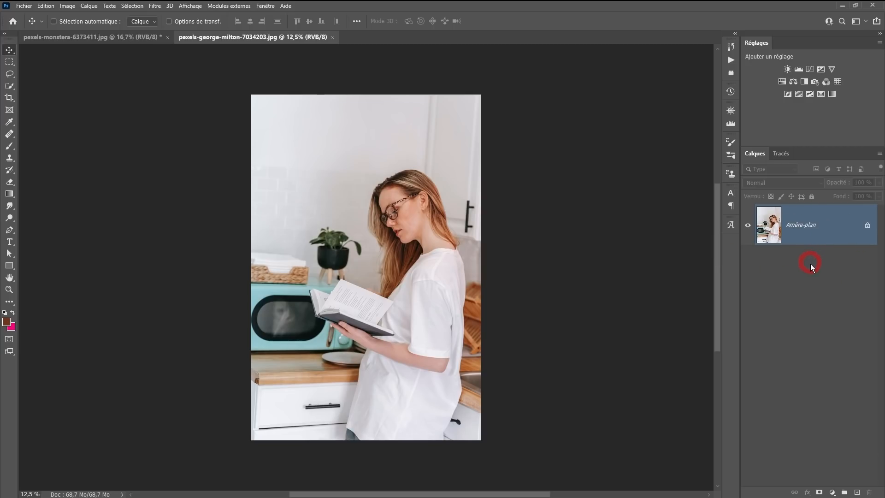
left_click(867, 226)
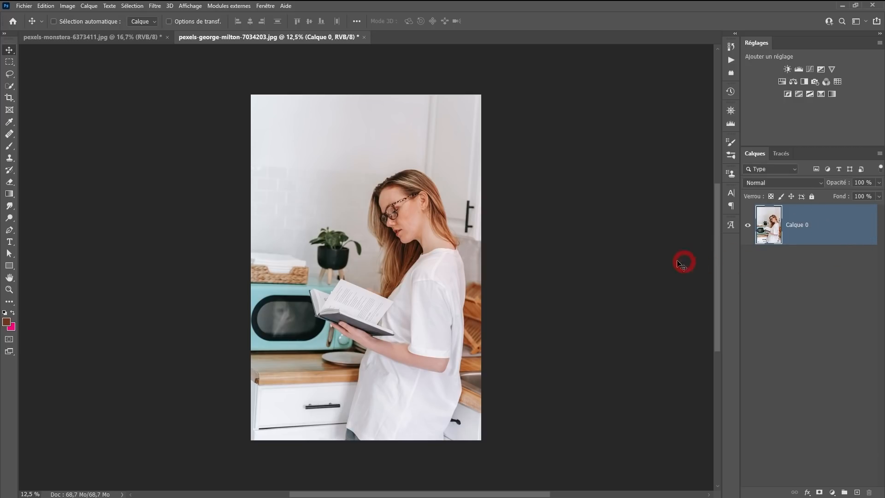
left_click(46, 6)
mouse_move(67, 216)
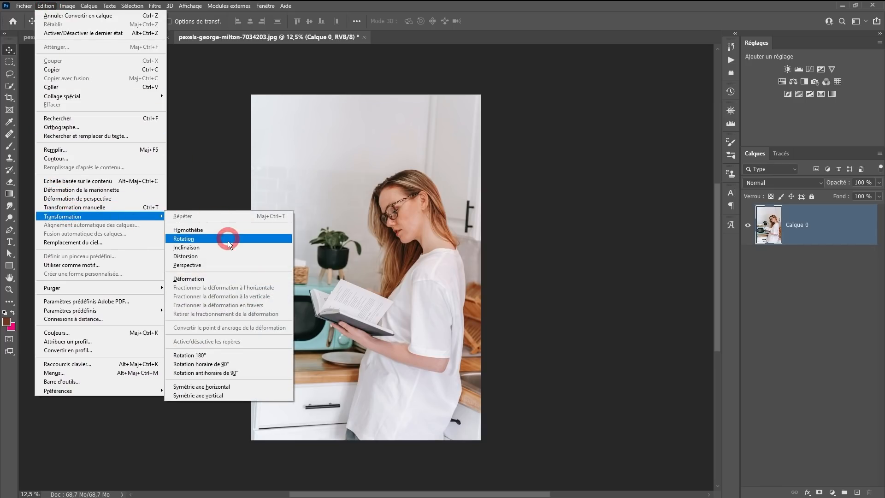
left_click(191, 279)
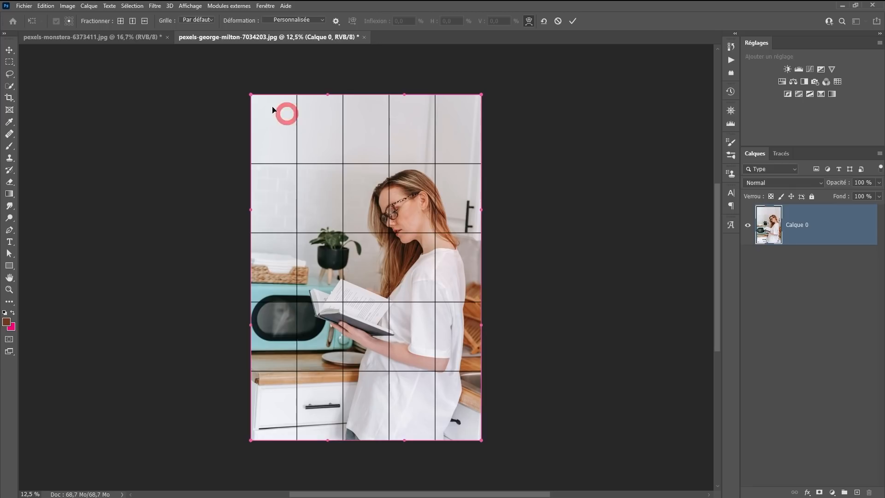
Activate the crosswise warp split, look at the vertical split and keep the grid preset at "Par défaut"
left_click(120, 22)
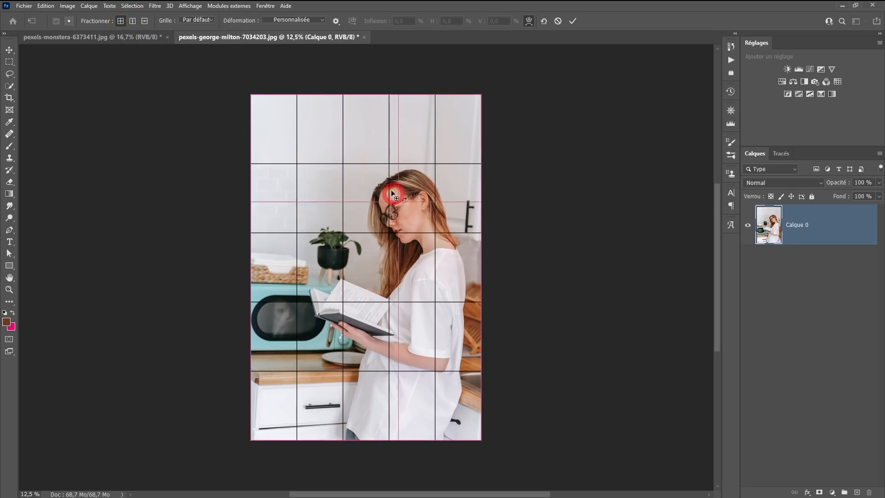
left_click(133, 22)
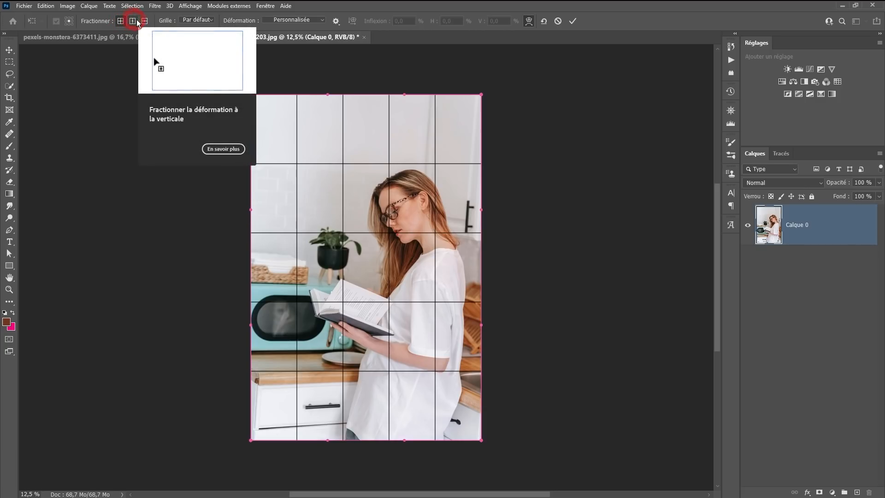
left_click(202, 20)
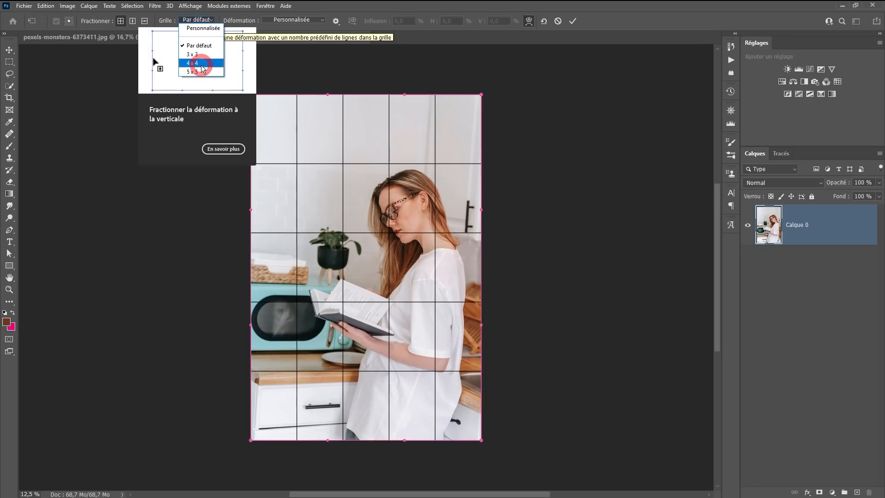
left_click(205, 48)
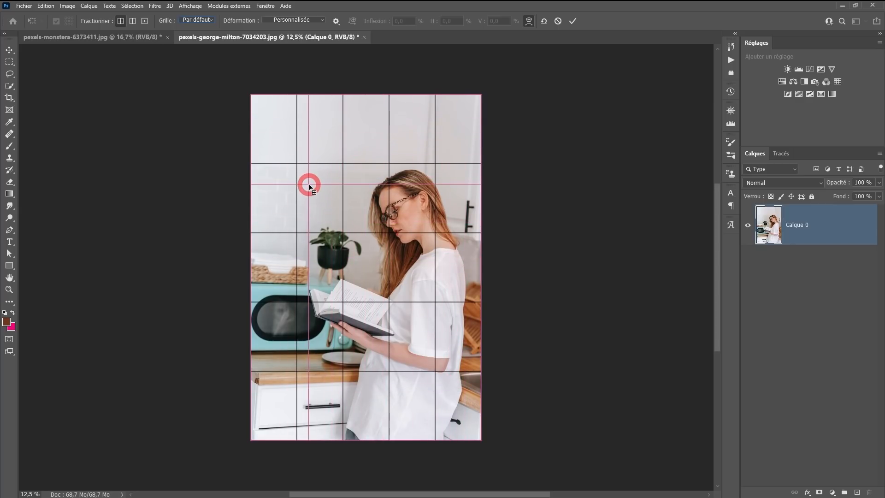
Try Vert as the warp guide color in the guide options and finally set it to Noir
left_click(336, 22)
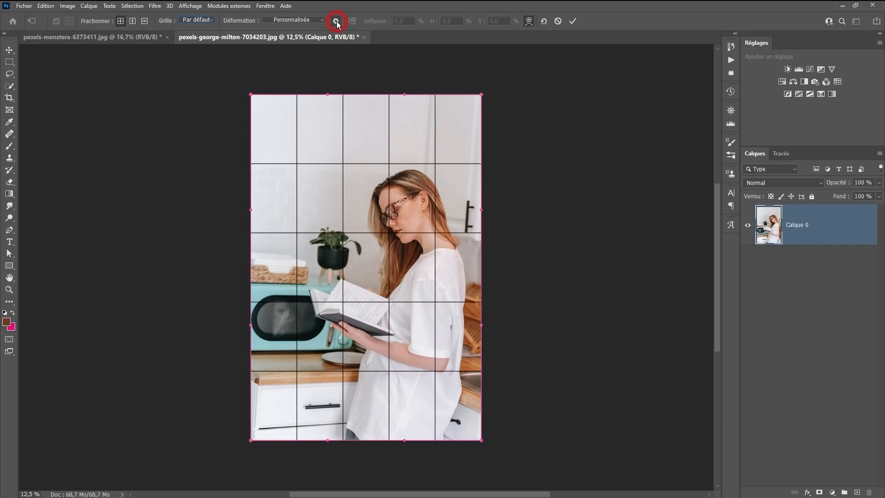
left_click(356, 43)
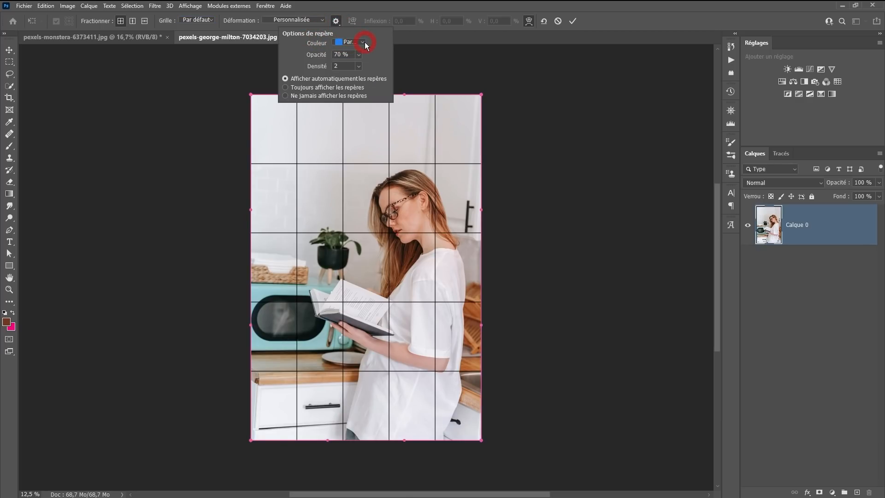
left_click(363, 42)
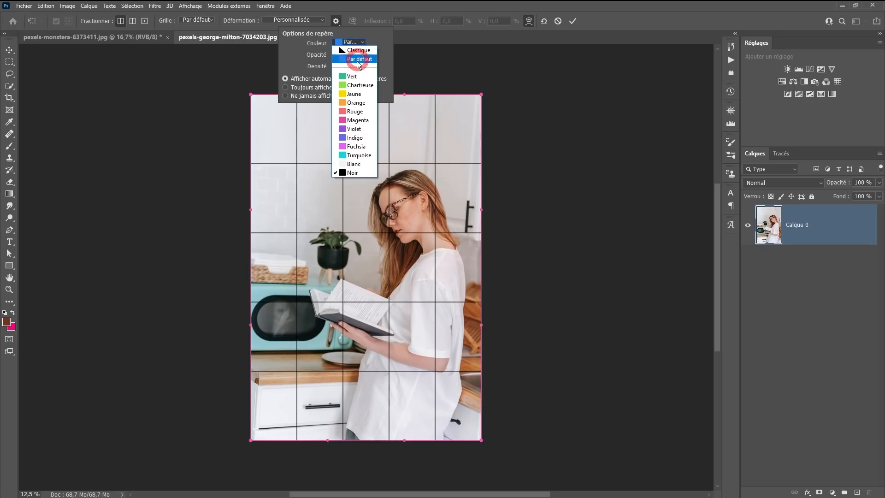
left_click(351, 79)
left_click(361, 42)
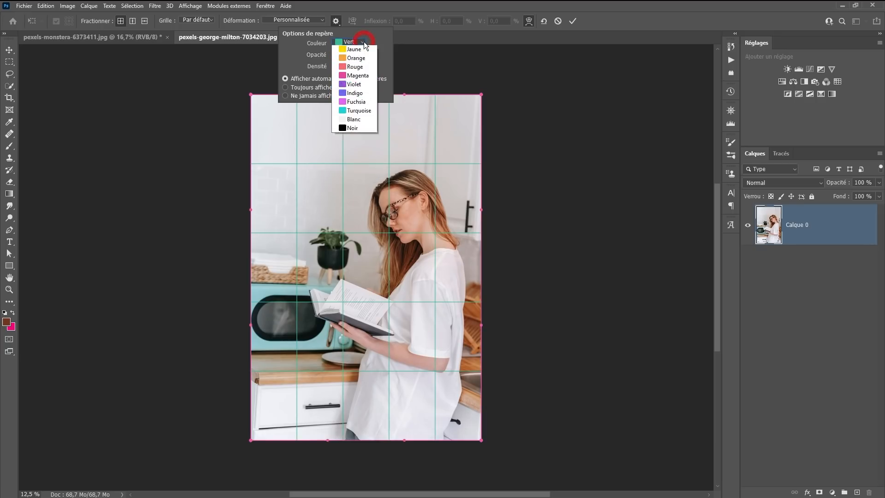
left_click(354, 164)
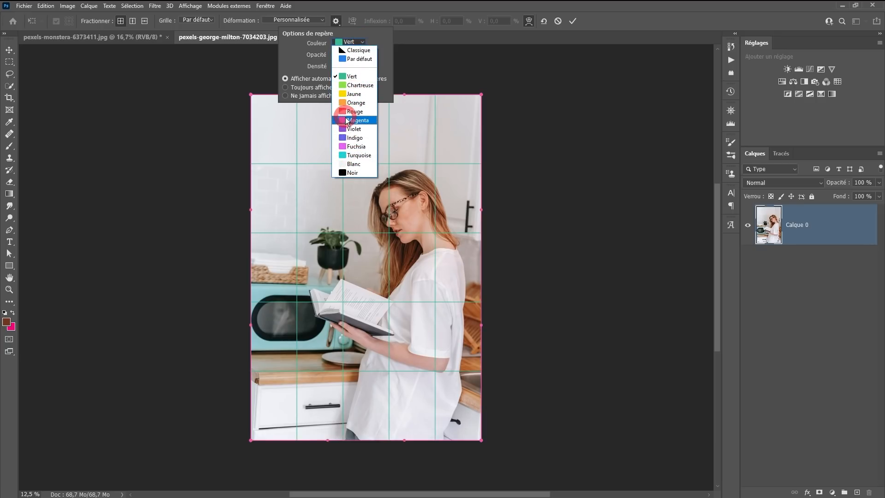
left_click(351, 172)
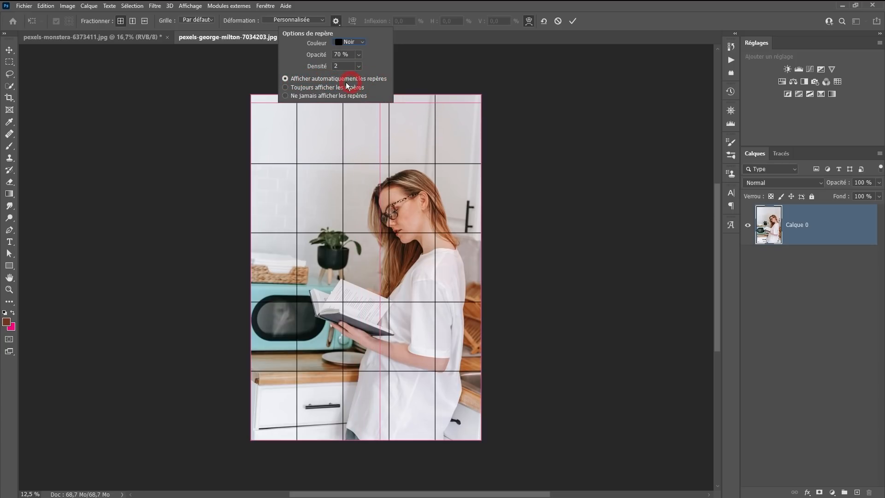
Try always and never showing the warp guides, and finish on "Afficher automatiquement les repères"
left_click(316, 90)
left_click(295, 95)
left_click(298, 79)
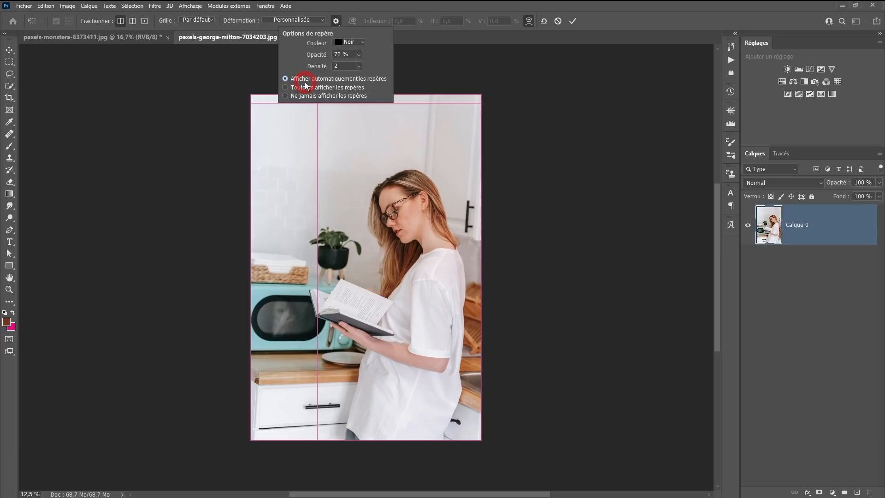
Try to warp the photo from its upper-right corner, undo the changes and close the transform
left_click(481, 95)
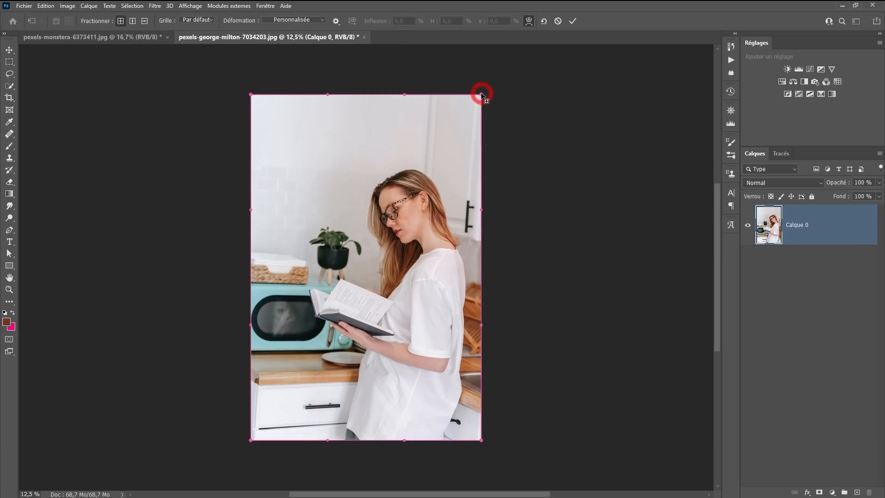
left_click(476, 100)
key("ctrl+z")
left_click_drag(480, 95, 474, 113)
key("ctrl+z")
key("ctrl+z")
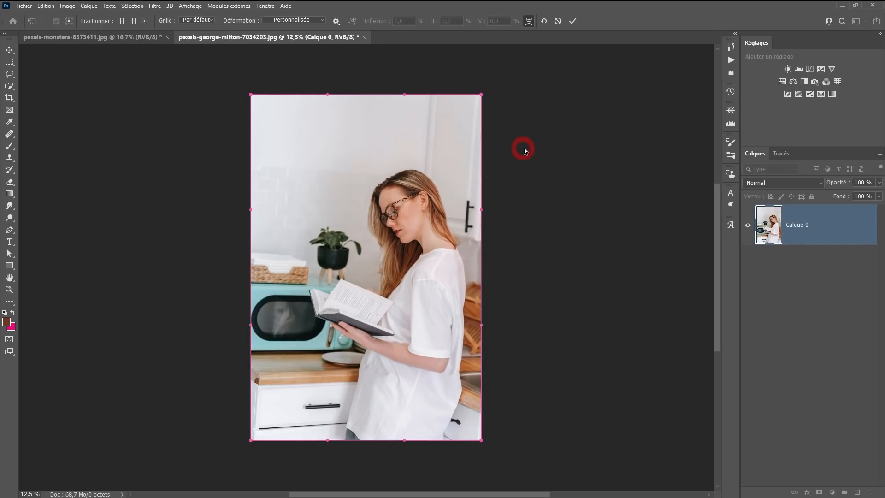
left_click(259, 92)
left_click(572, 22)
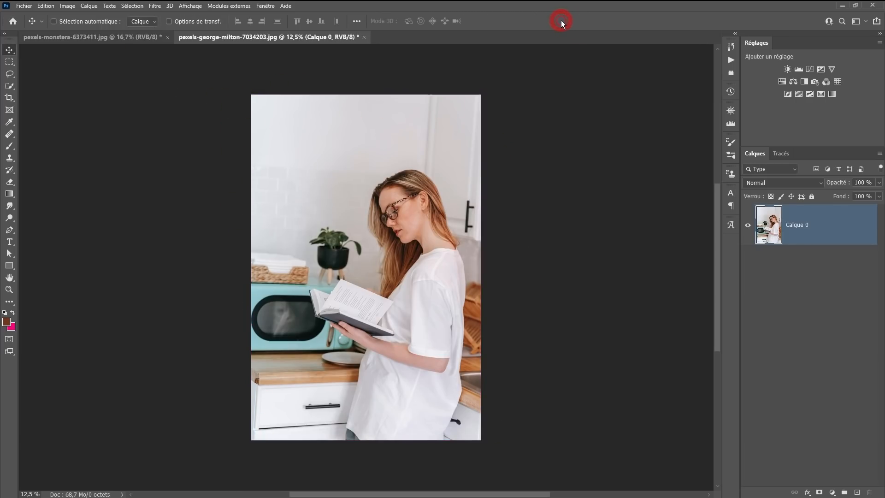
Set the control color to Noir in the "Repères, grille et tranches" preferences
left_click(407, 136)
key("i")
key("ctrl+k")
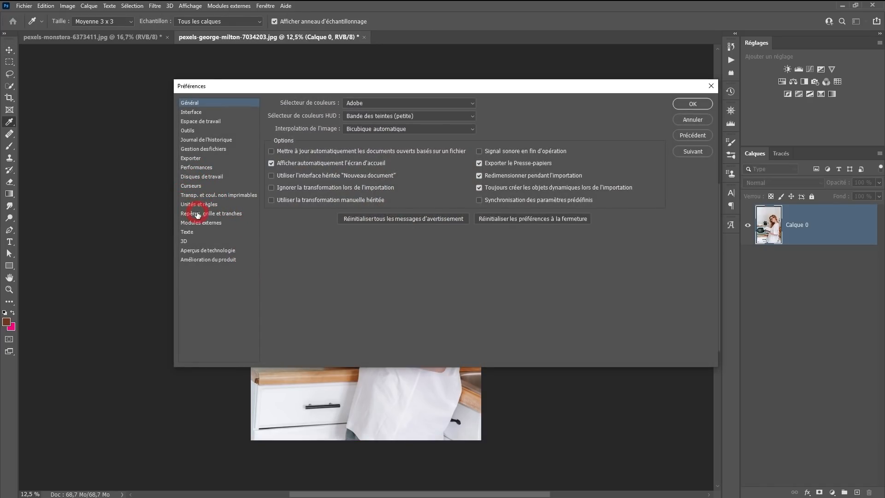
left_click(212, 214)
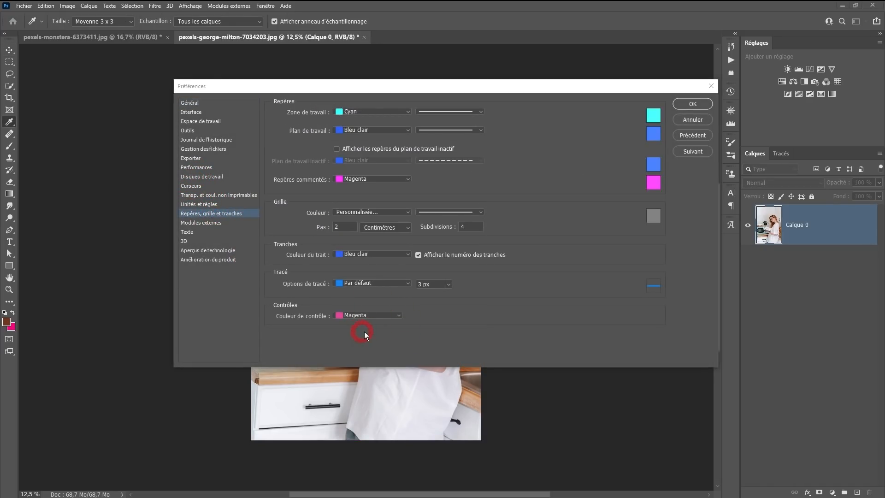
left_click(398, 316)
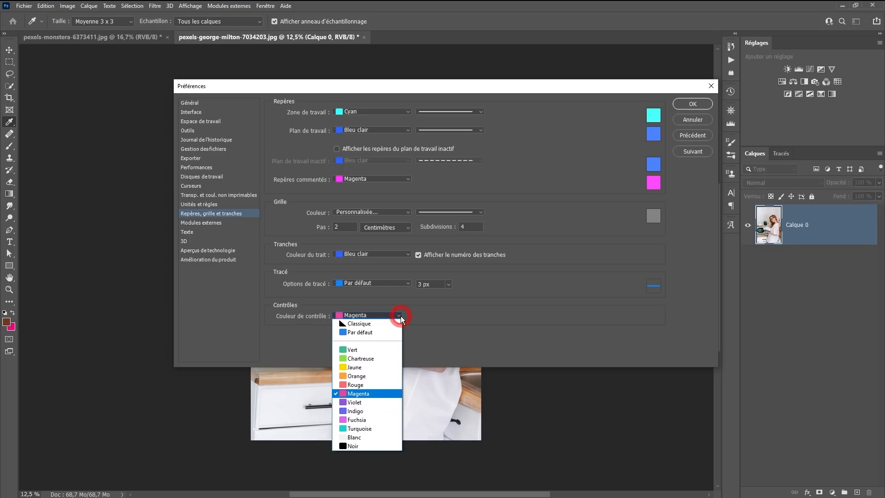
left_click(351, 446)
left_click(691, 104)
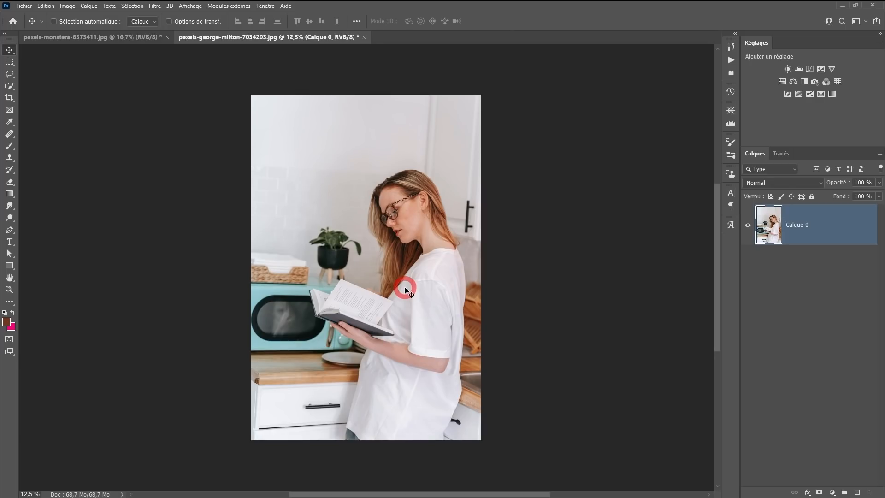
Start warping the photo and split the warp crosswise through the face and again at the book
key("ctrl+t")
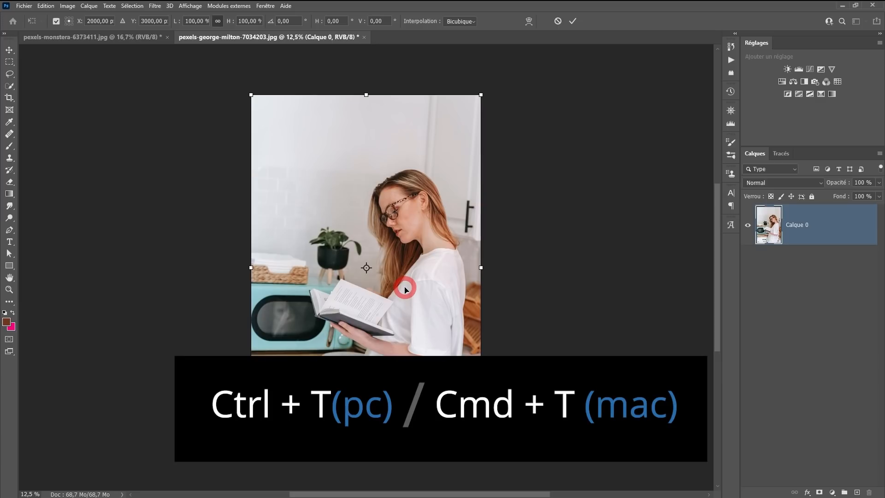
left_click(528, 22)
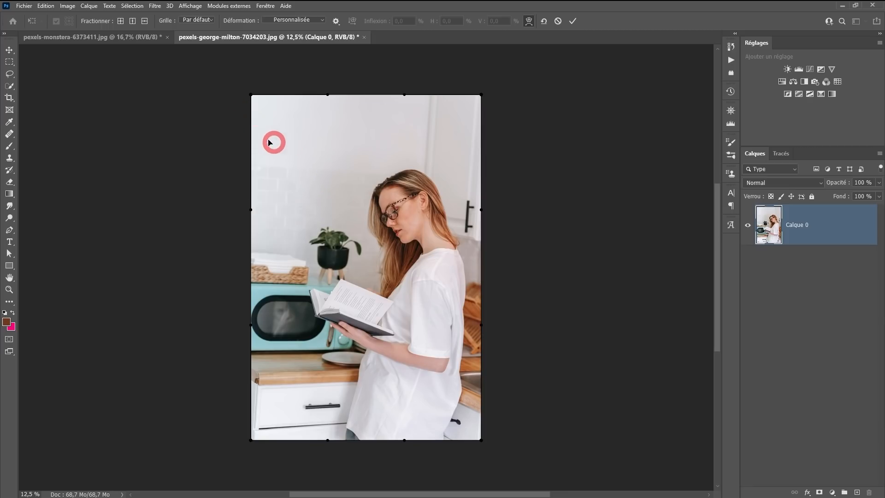
left_click(120, 21)
left_click(406, 212)
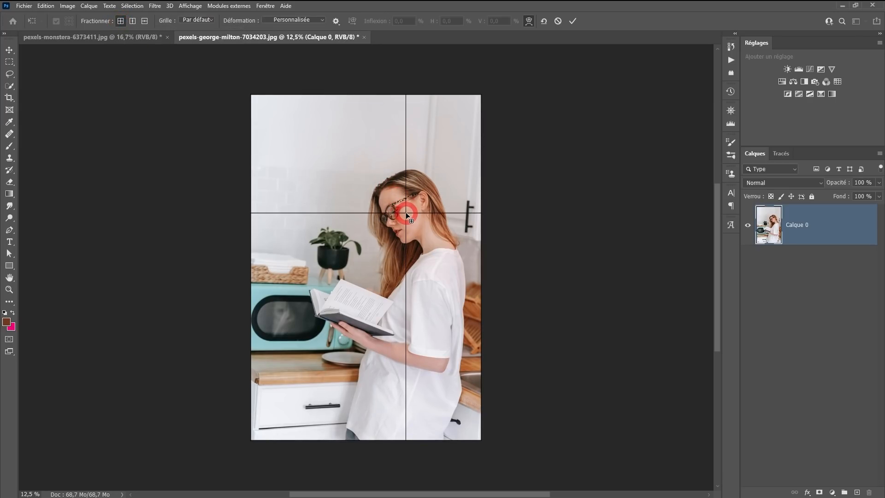
left_click(120, 21)
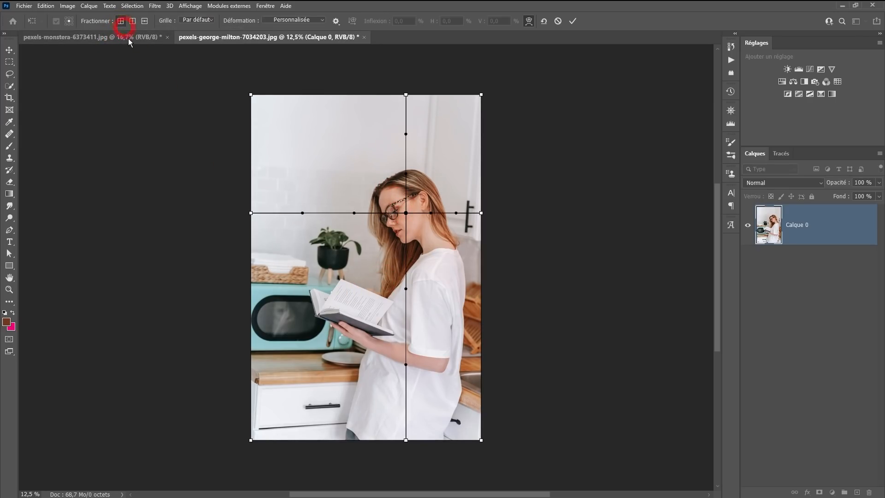
left_click(340, 302)
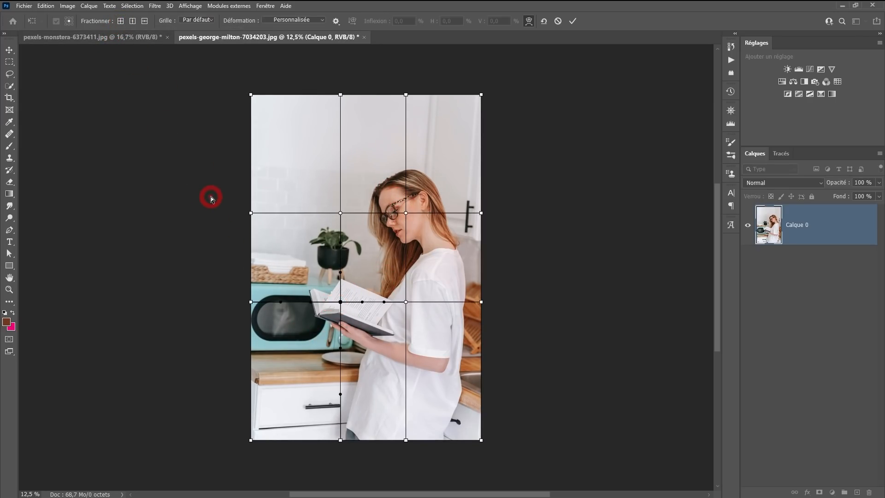
Remove the warp split through the book with "Retirer le fractionnement de la déformation" and split the warp crosswise there again
left_click(45, 6)
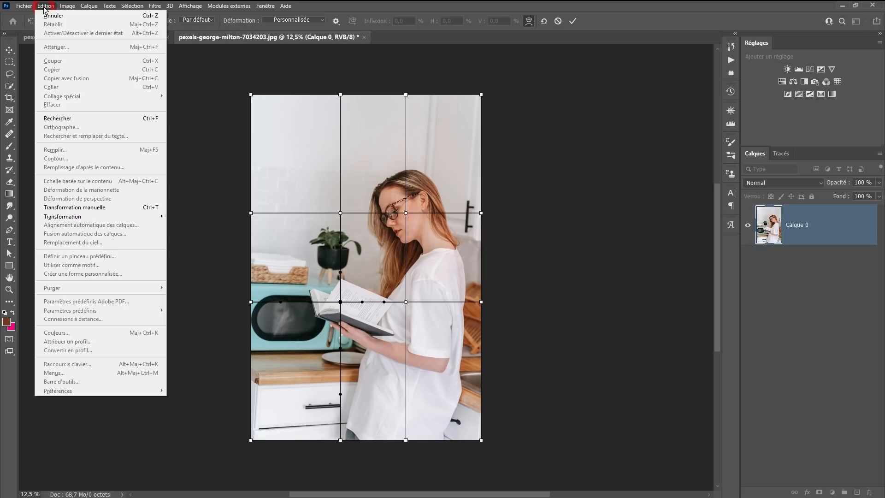
mouse_move(81, 217)
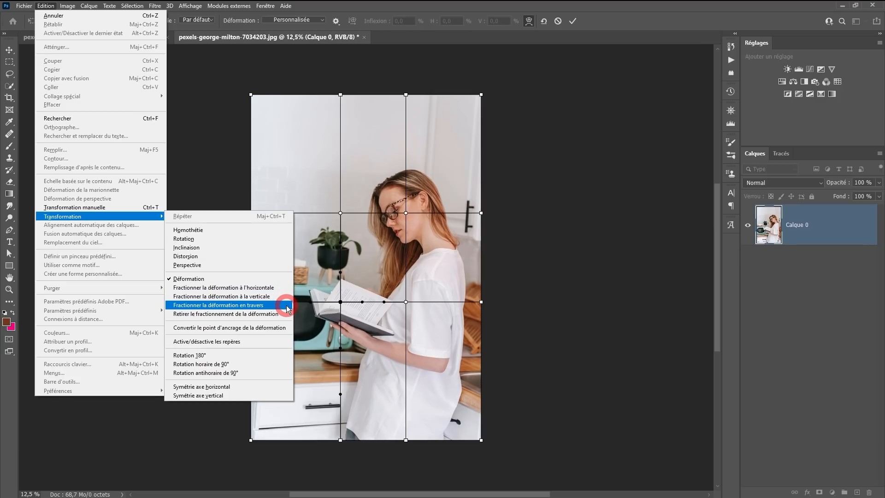
left_click(261, 315)
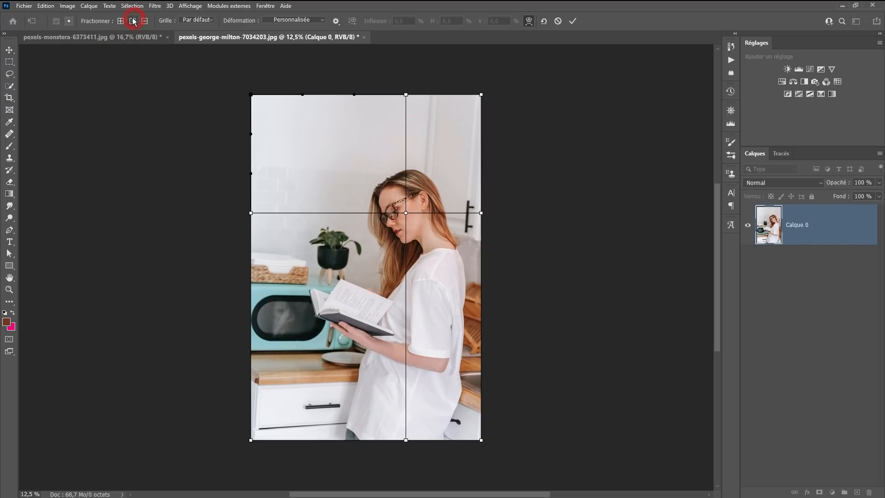
left_click(342, 299)
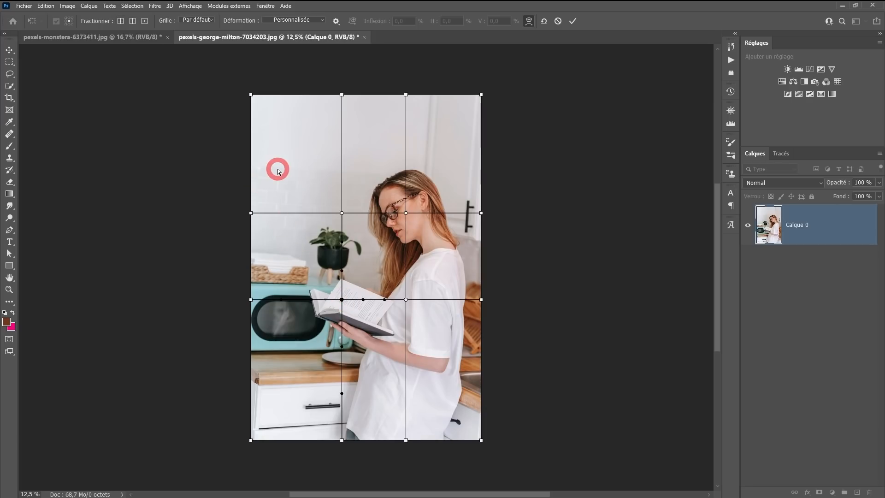
Shift the warp point at the book slightly left and set the guide density to 5
mouse_move(342, 299)
left_mouse_down()
mouse_move(327, 290)
mouse_move(351, 298)
mouse_move(344, 280)
mouse_move(334, 301)
left_mouse_up()
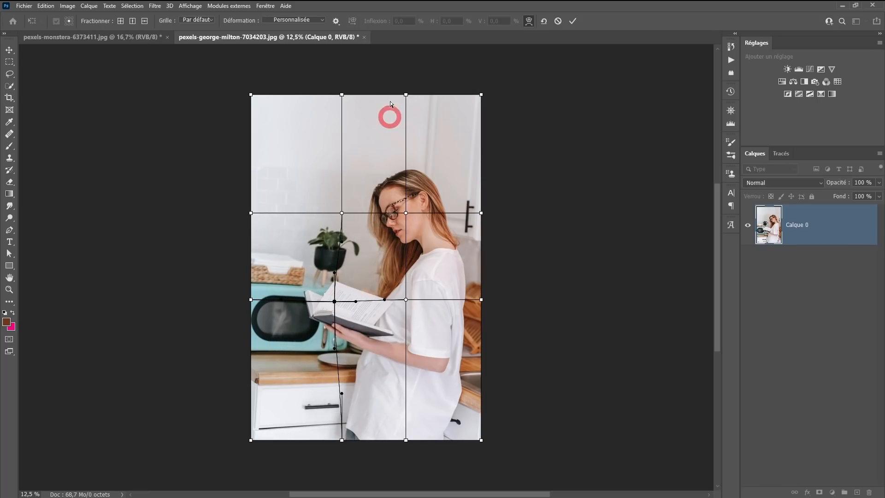
left_click(335, 21)
left_click(330, 66)
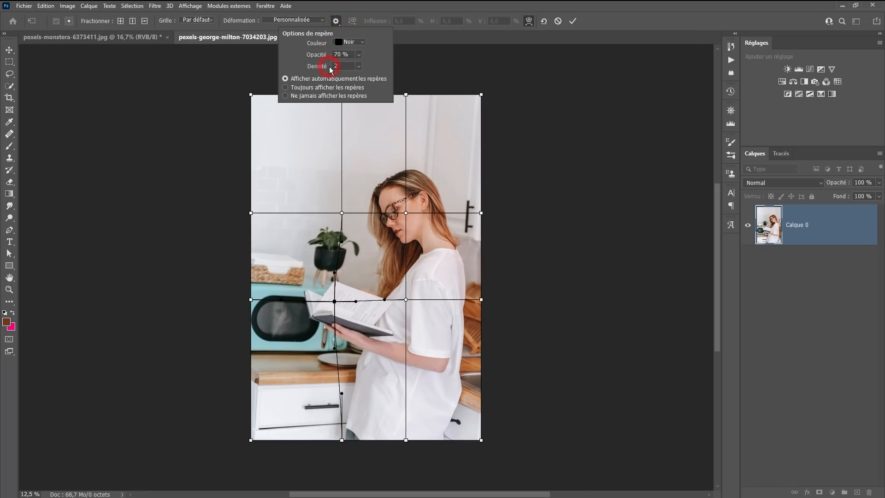
left_click(359, 67)
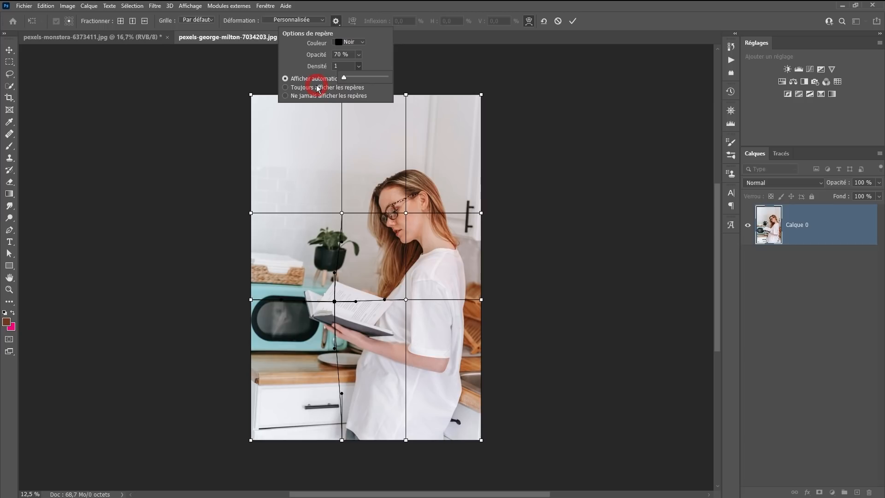
left_click_drag(418, 90, 361, 87)
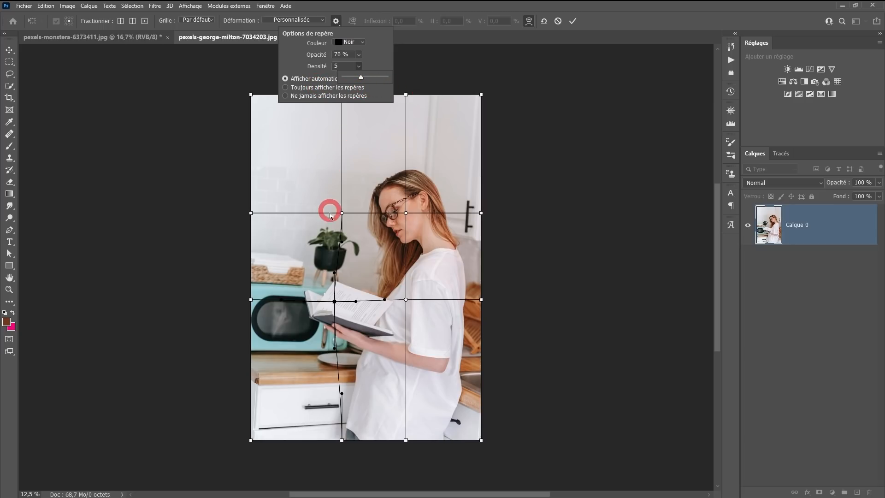
mouse_move(342, 213)
left_mouse_down()
mouse_move(330, 231)
mouse_move(310, 203)
mouse_move(341, 213)
left_mouse_up()
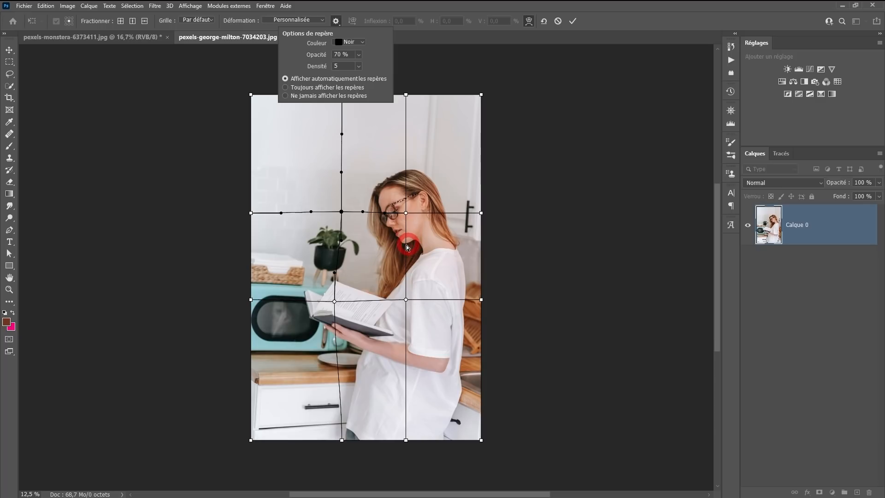
Select the two upper inner warp points around the face, shift them slightly left and rotate them clockwise together
left_click(406, 212, "shift")
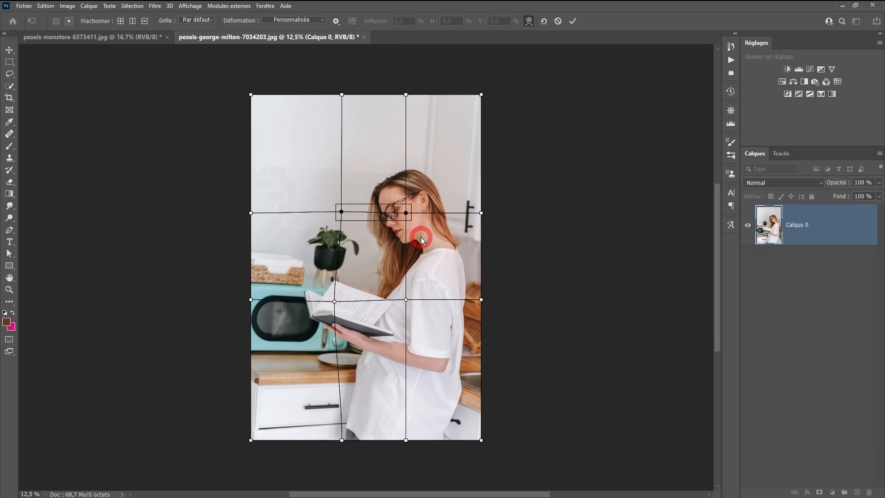
scroll(419, 236, "up", 10)
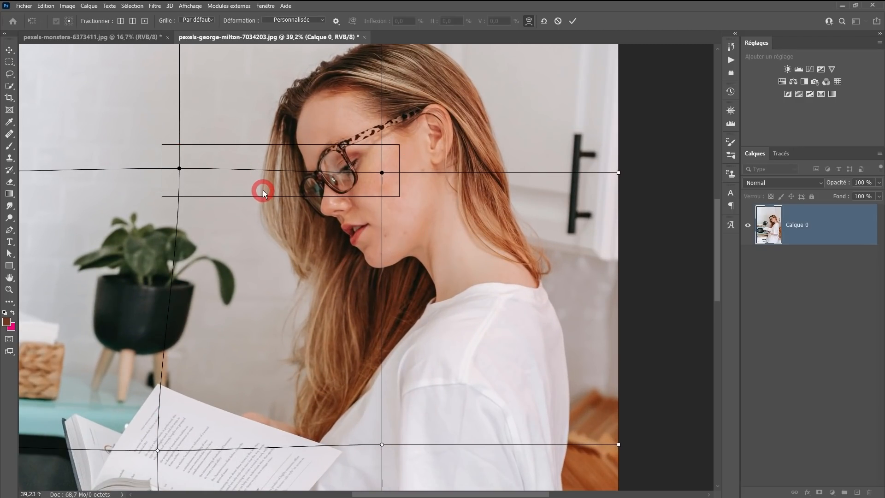
mouse_move(260, 160)
left_mouse_down()
mouse_move(227, 138)
mouse_move(203, 178)
mouse_move(292, 220)
mouse_move(361, 157)
mouse_move(247, 144)
mouse_move(405, 164)
mouse_move(172, 166)
mouse_move(354, 177)
mouse_move(274, 158)
mouse_move(237, 223)
mouse_move(346, 265)
mouse_move(278, 180)
mouse_move(251, 160)
left_mouse_up()
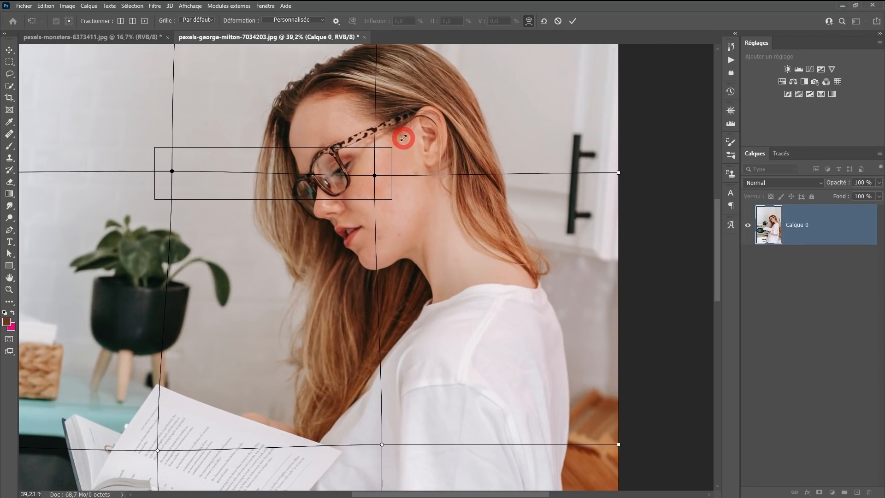
left_click_drag(405, 138, 322, 205)
scroll(356, 209, "down", 5)
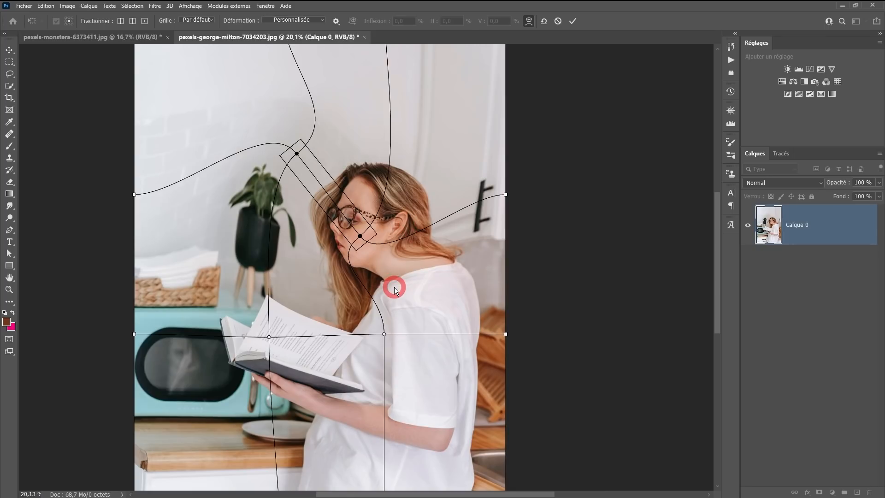
Add the two lower inner warp points at the book and shirt to the selection and move all four left
left_click(384, 335, "shift")
left_click(270, 338, "shift")
left_click_drag(314, 296, 266, 308)
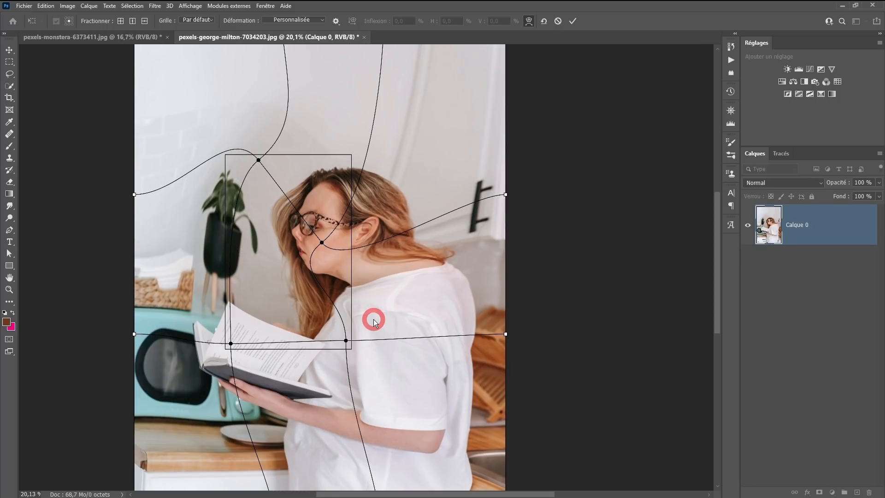
Try removing and adding single warp points in the selection, and move the face point up and right
left_click(346, 340, "shift")
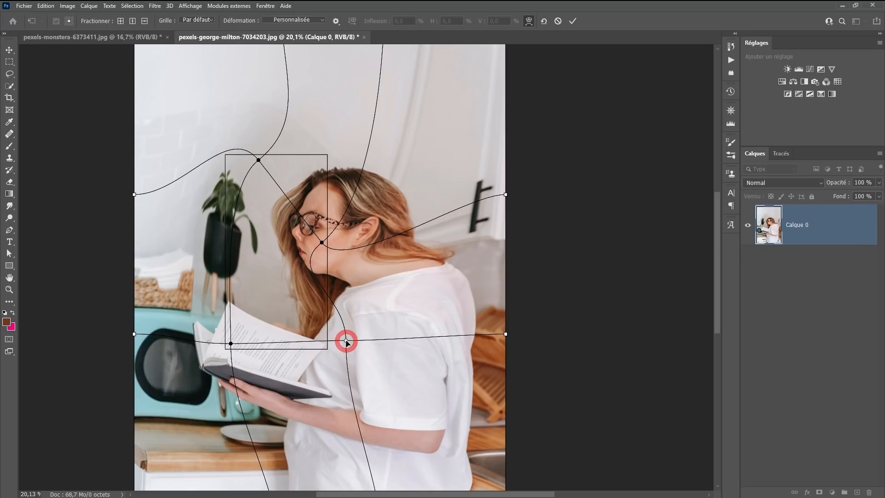
left_click_drag(396, 293, 198, 383)
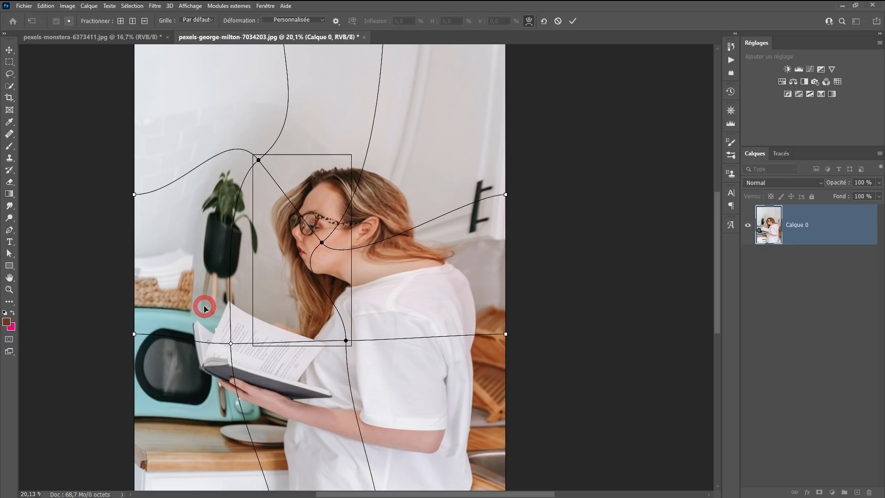
left_click_drag(223, 136, 338, 252)
left_click_drag(285, 273, 333, 276)
left_click_drag(321, 221, 339, 202)
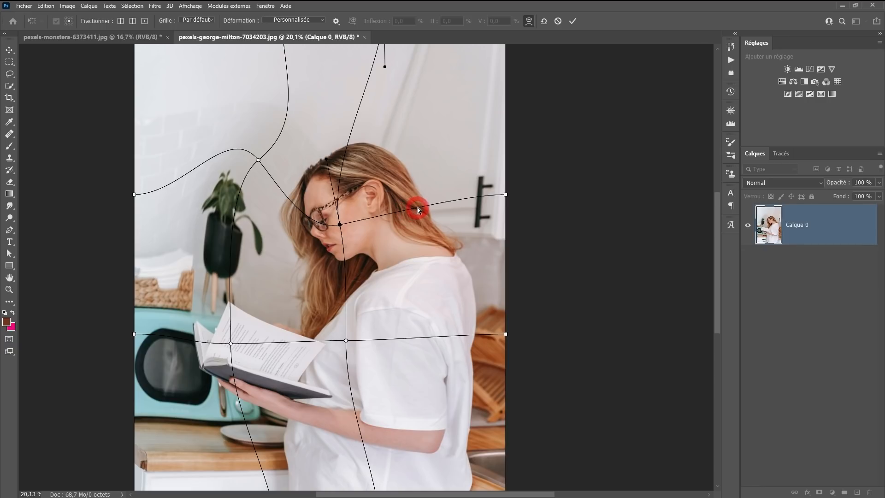
Move the warp point above the plant slightly right, shift all four inner points right and apply the warp
mouse_move(191, 167)
left_mouse_down()
mouse_move(192, 184)
mouse_move(195, 139)
mouse_move(190, 192)
mouse_move(192, 167)
left_mouse_up()
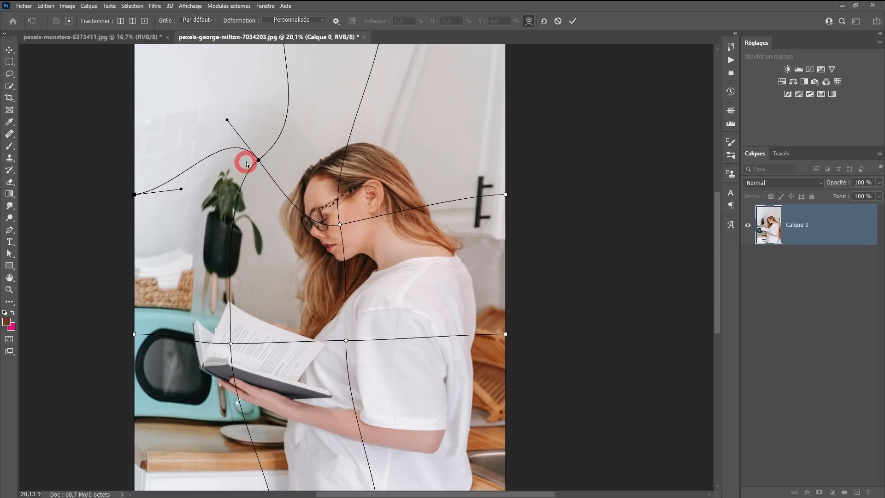
left_click_drag(258, 160, 270, 159)
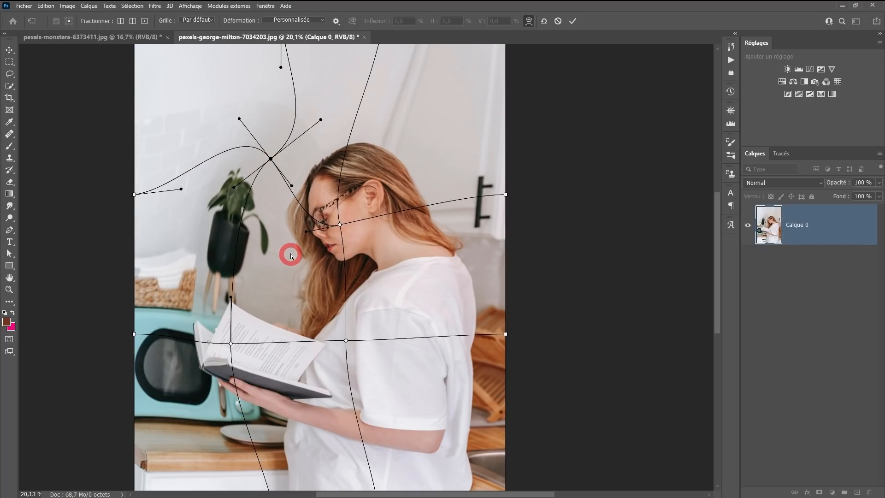
left_click_drag(290, 279, 420, 270)
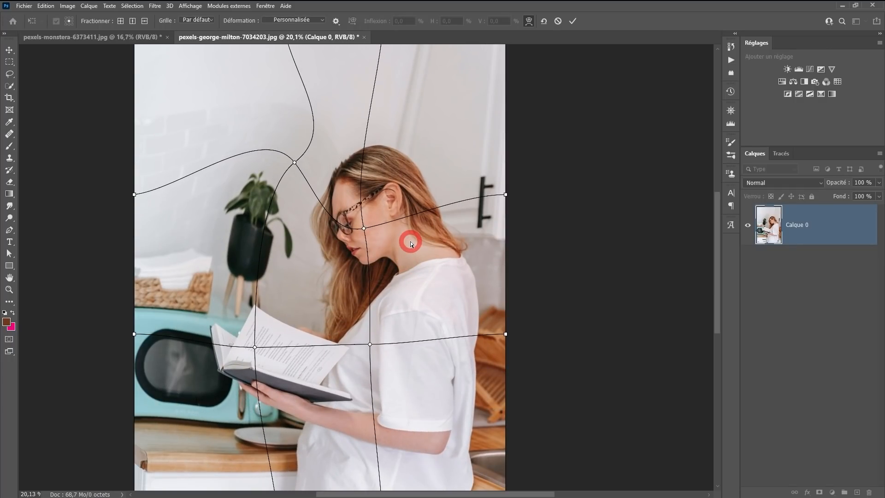
left_click(573, 22)
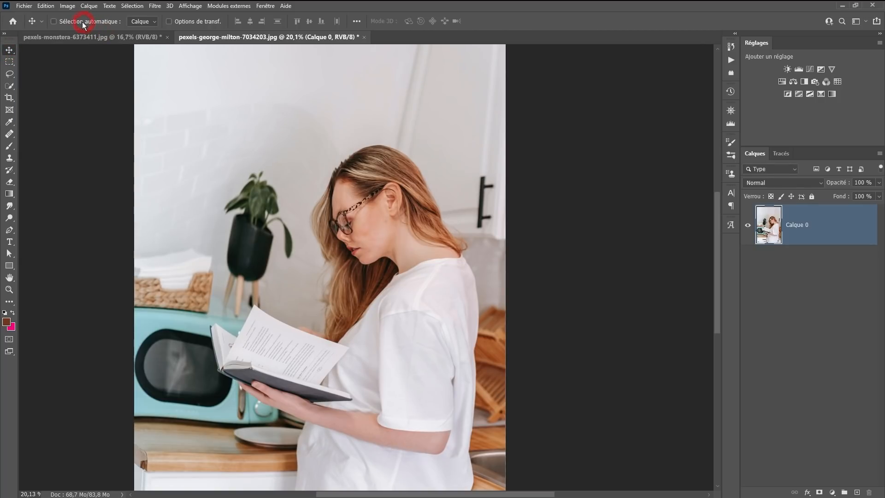
Enable "Options de transf." and try scaling the photo to 96,77 % from its upper-left corner with warp mode on
left_click(183, 25)
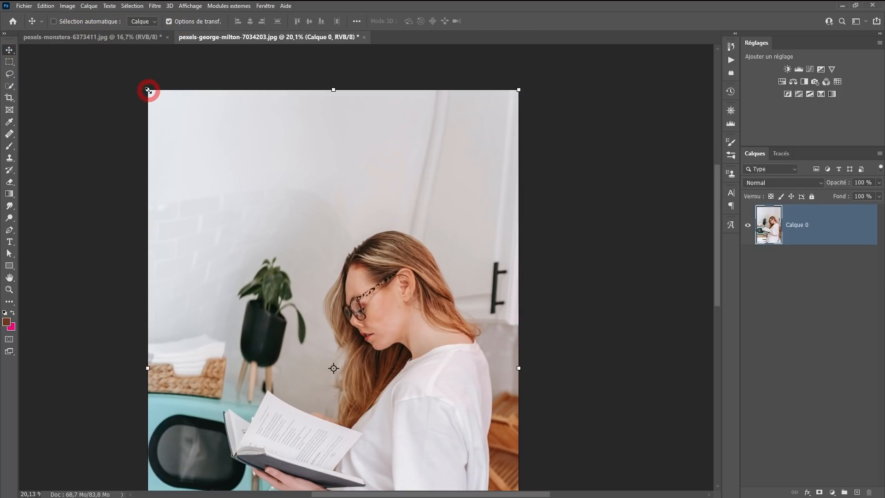
left_click_drag(148, 90, 171, 99)
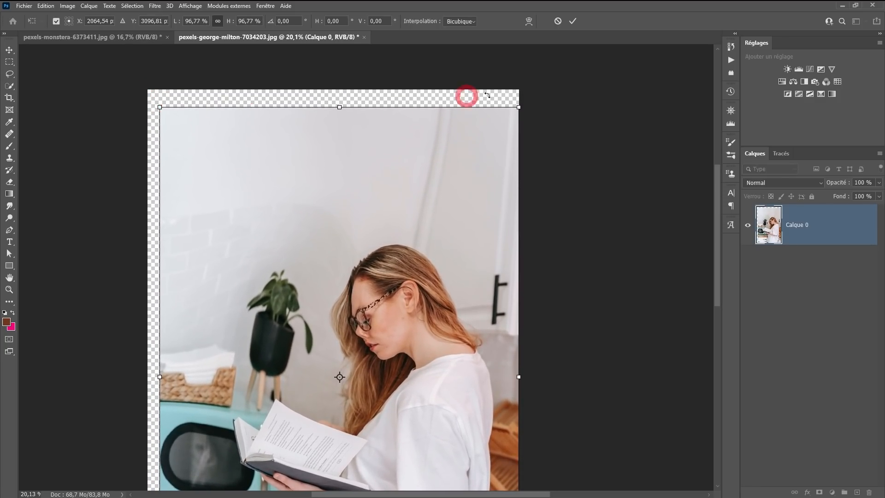
left_click(529, 22)
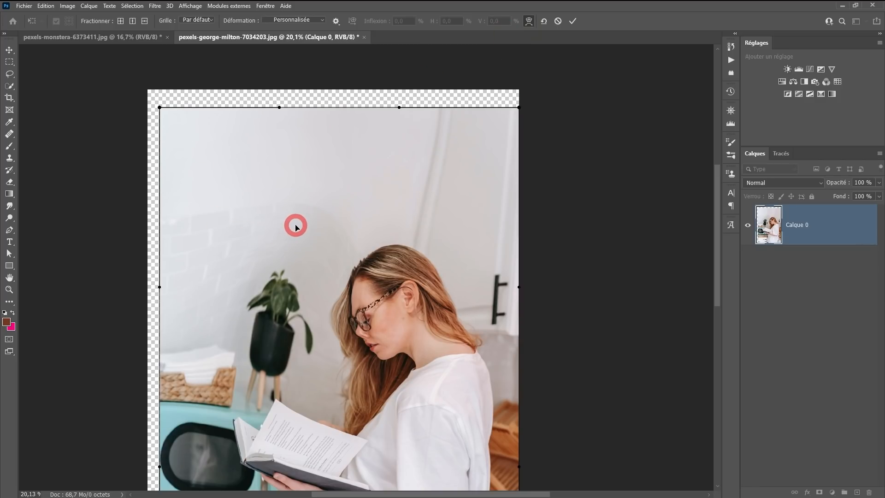
left_click(558, 21)
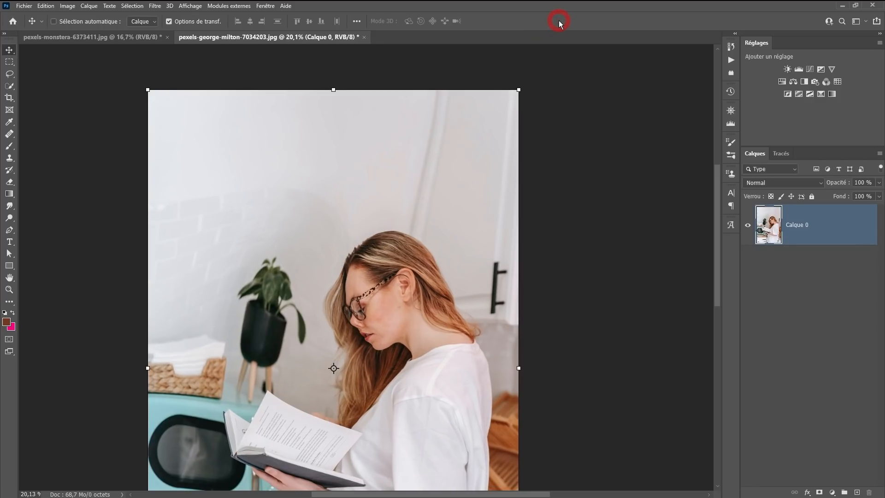
Undo the applied warp and convert Calque 0 into a smart object
key("ctrl+z")
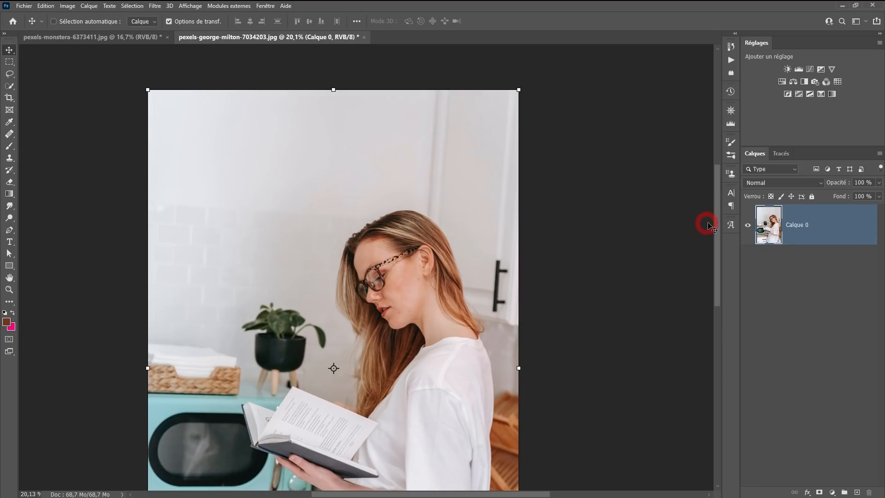
right_click(817, 257)
left_click(740, 237)
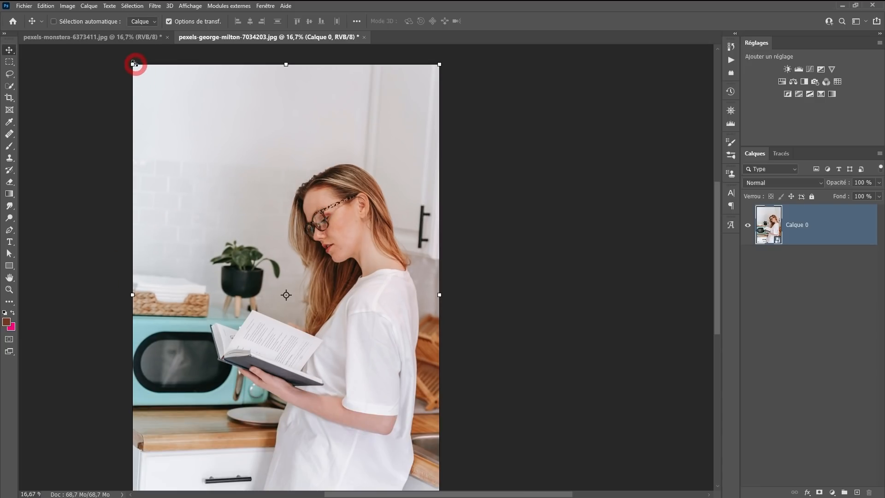
Scale the smart object down slightly from its upper-left corner and set its warp grid to 4 x 4
left_click_drag(133, 65, 138, 72)
left_click(514, 20)
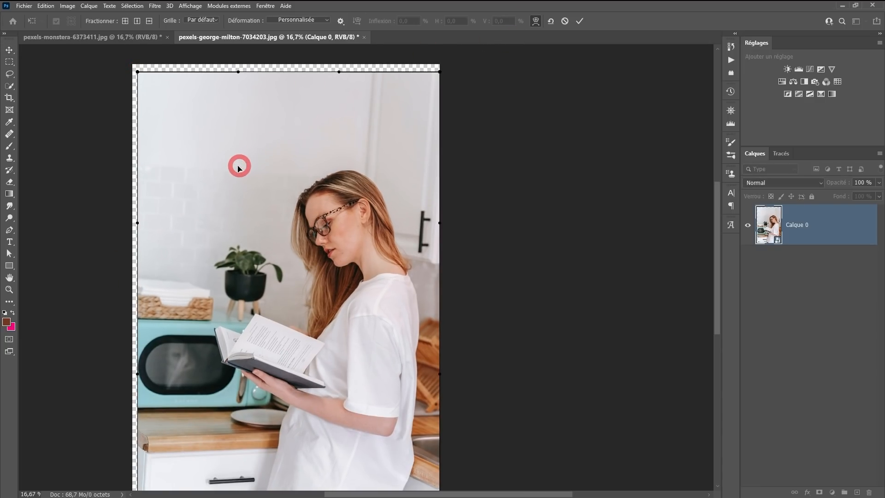
left_click(202, 20)
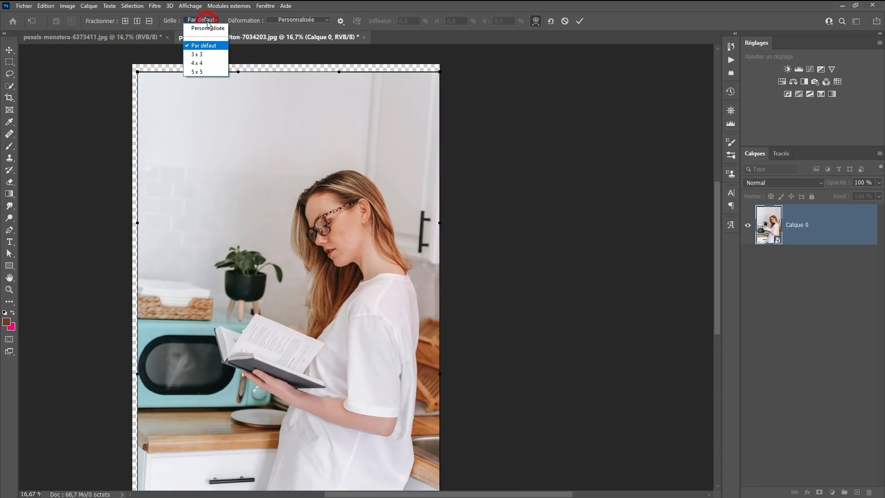
left_click(206, 61)
Distort the woman's head, shoulder and the plant by moving inner points of the warp grid, and apply the warp
left_click_drag(289, 185, 263, 204)
left_click_drag(289, 298, 358, 334)
left_click_drag(358, 296, 388, 237)
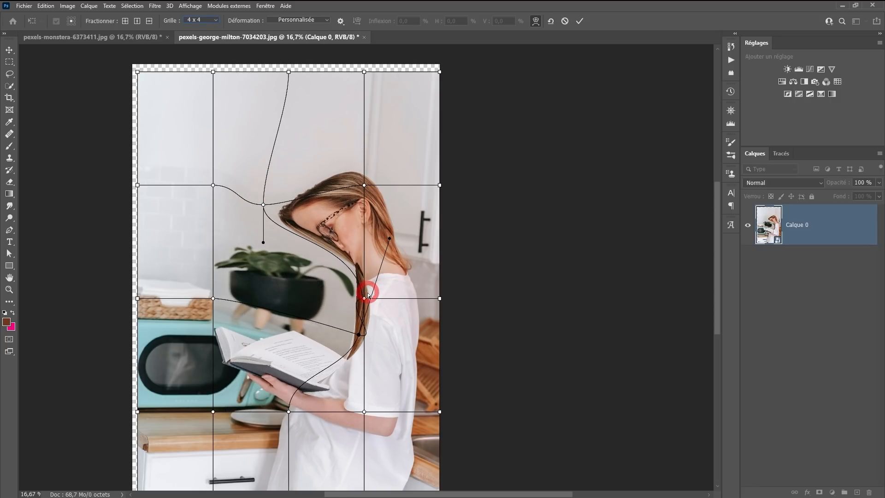
left_click_drag(364, 298, 410, 243)
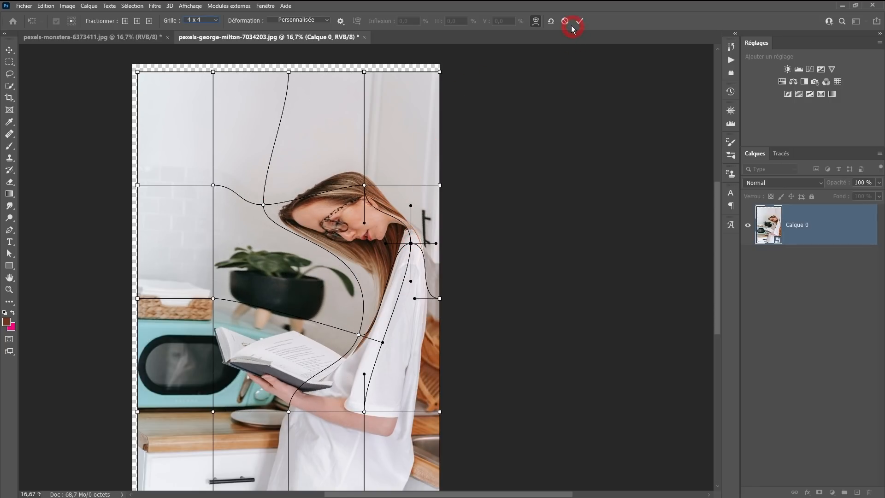
left_click(568, 123)
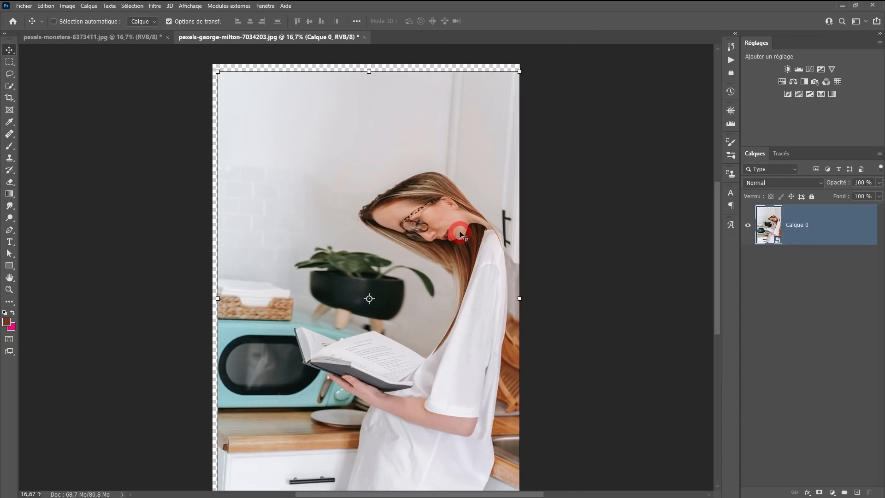
Reset the smart object's transformation on Calque 0 with "Réinitialiser la transformation"
right_click(839, 230)
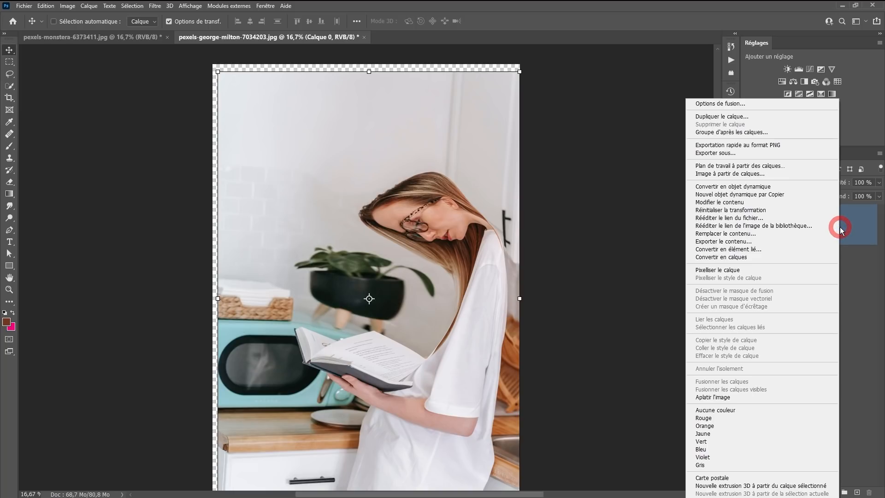
left_click(765, 212)
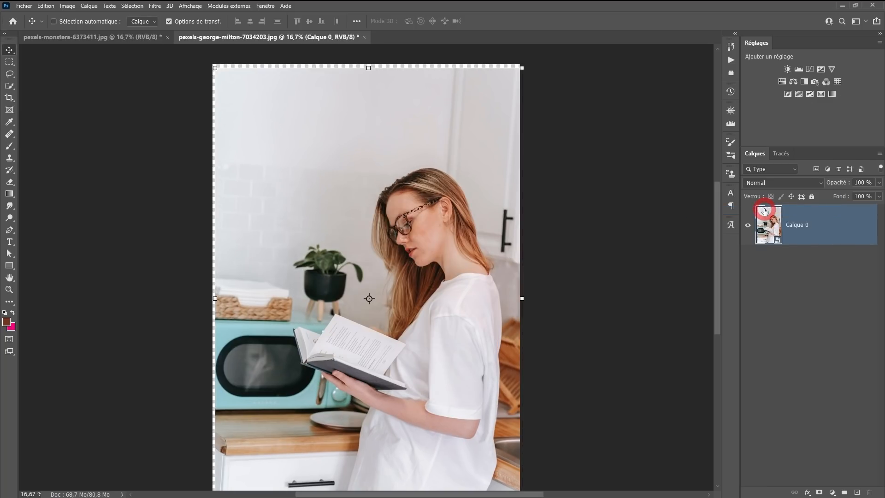
left_click_drag(605, 297, 558, 289)
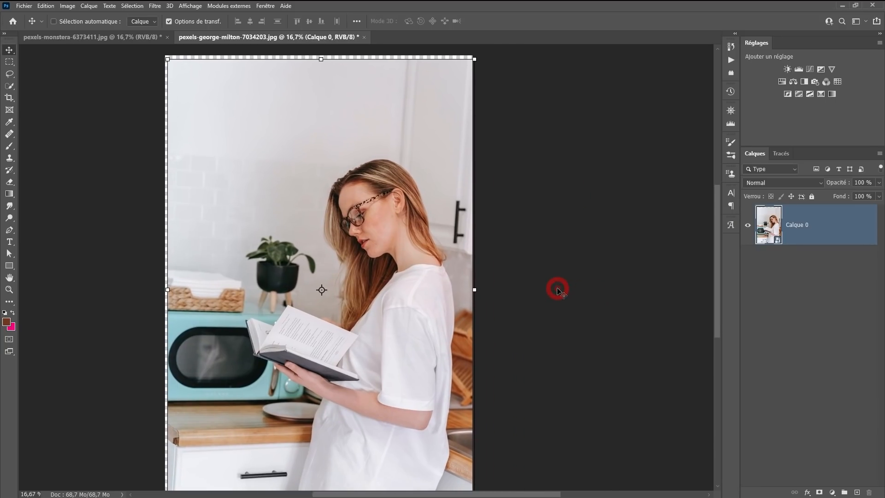